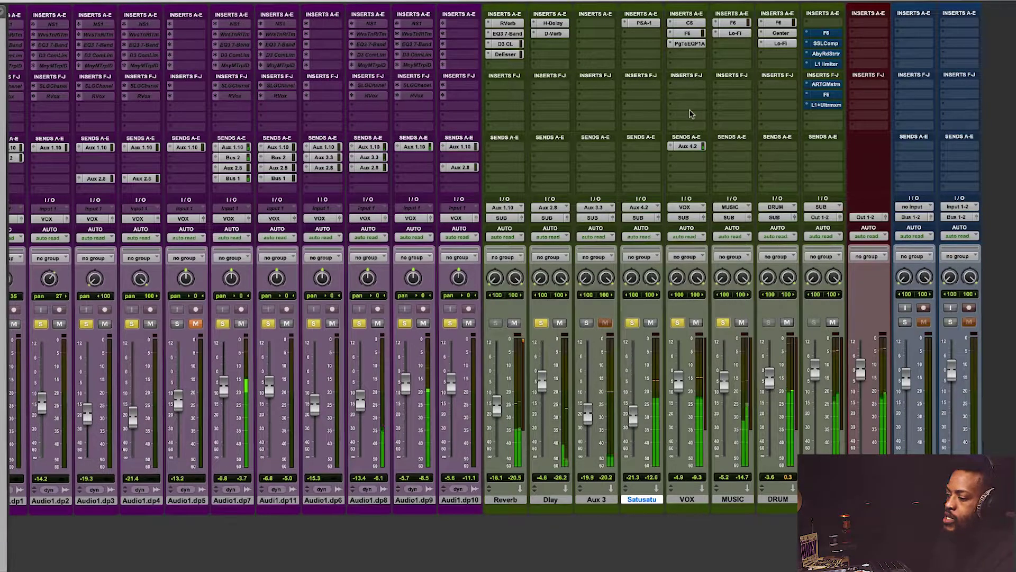
Activate the first F6 equalizer on the SUB track and compare its sound against bypass.
click(830, 33)
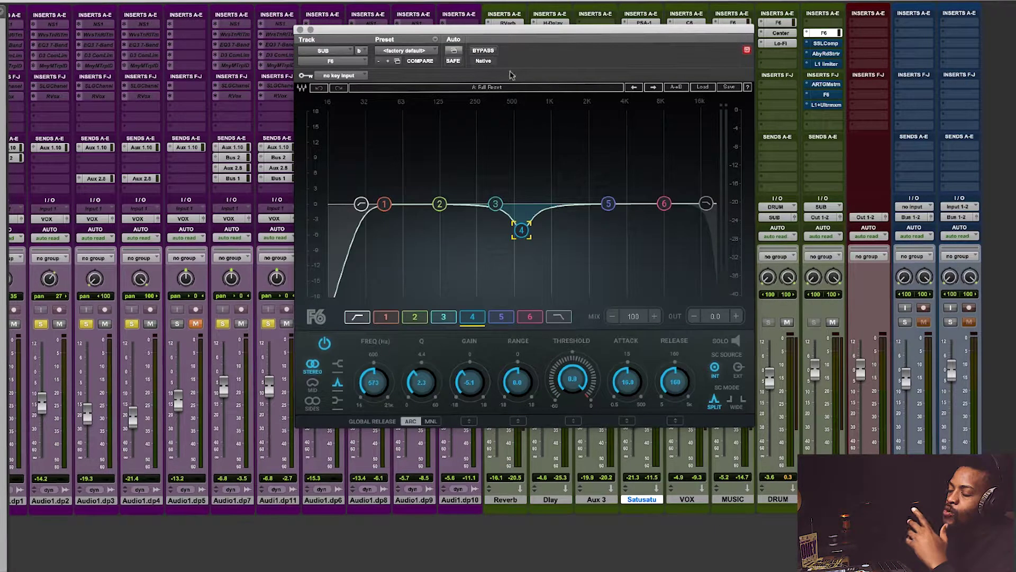
click(484, 50)
click(485, 51)
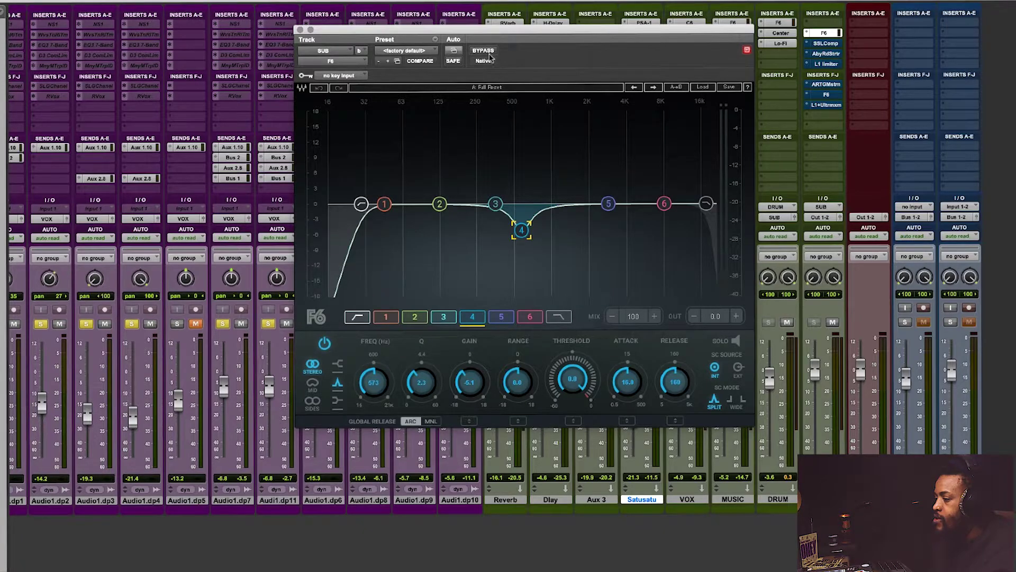
click(487, 51)
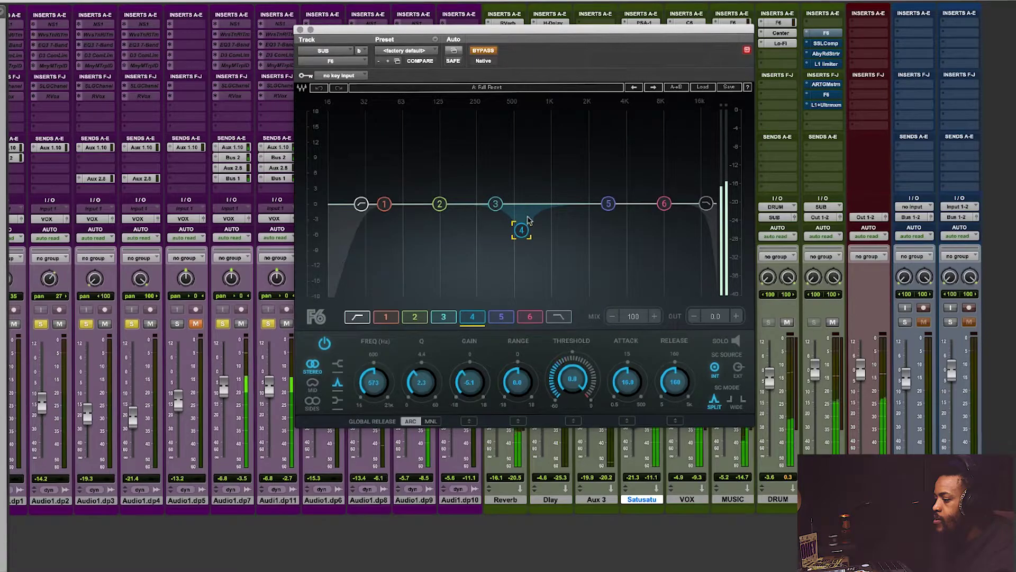
click(485, 52)
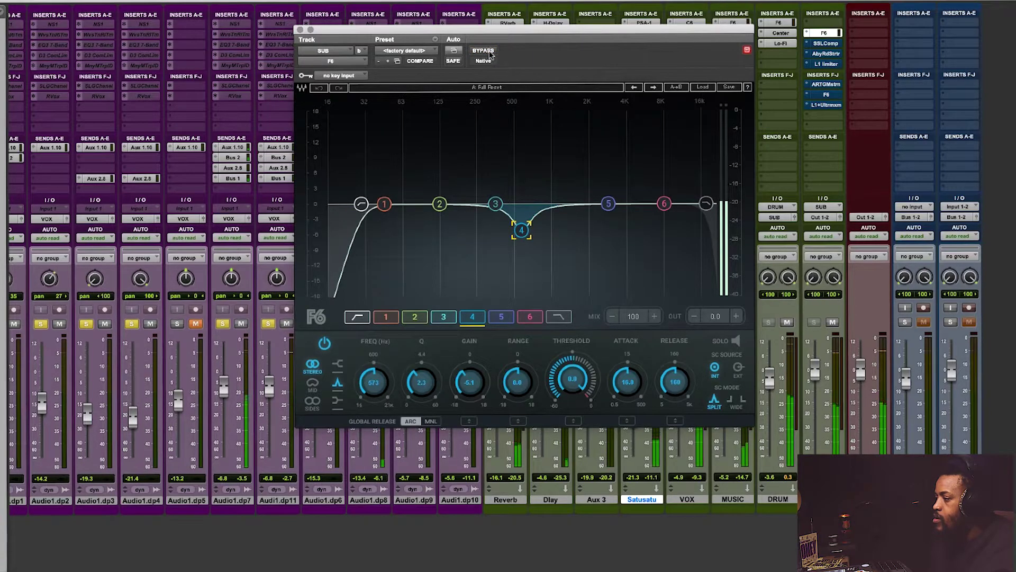
Audition F6 band 4 in solo during playback, unsolo it, and compare the equalizer bypassed and active.
click(735, 341)
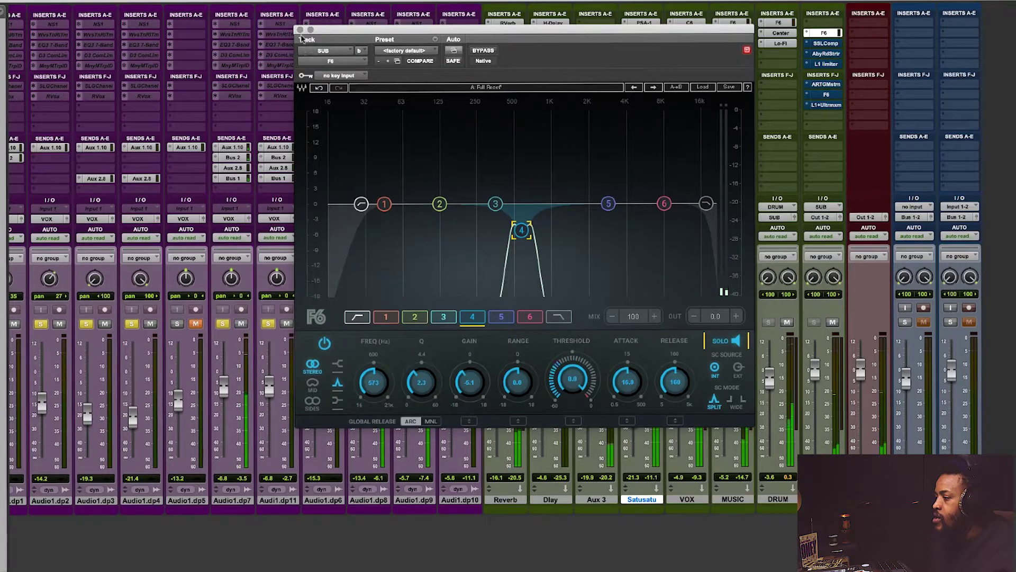
click(736, 341)
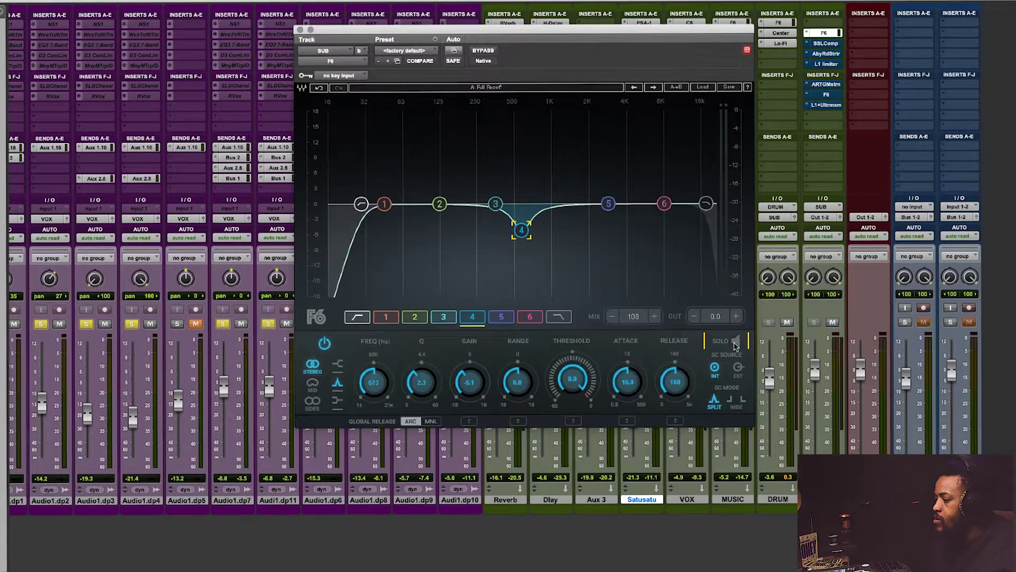
click(735, 341)
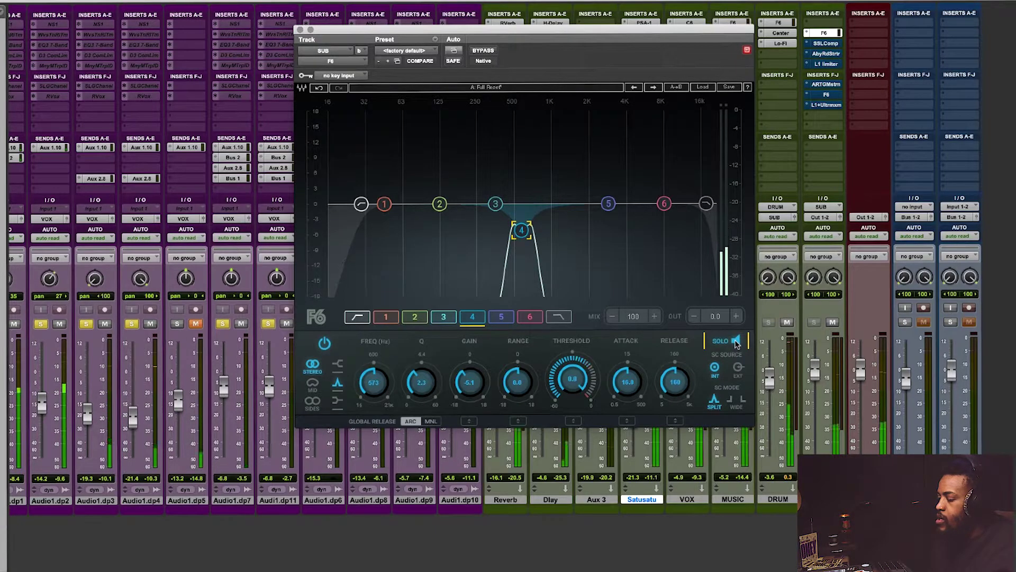
click(736, 341)
click(483, 51)
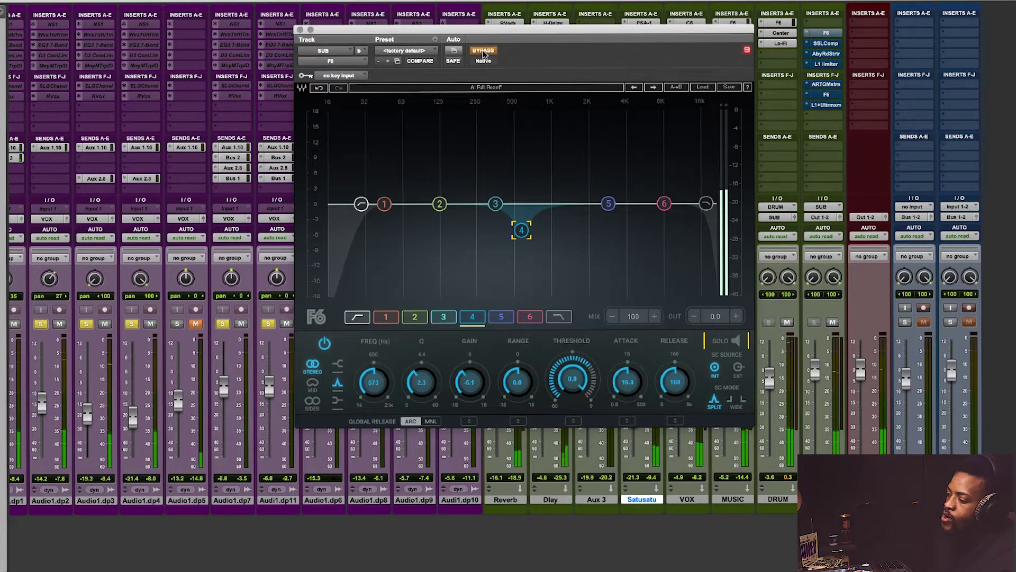
click(483, 50)
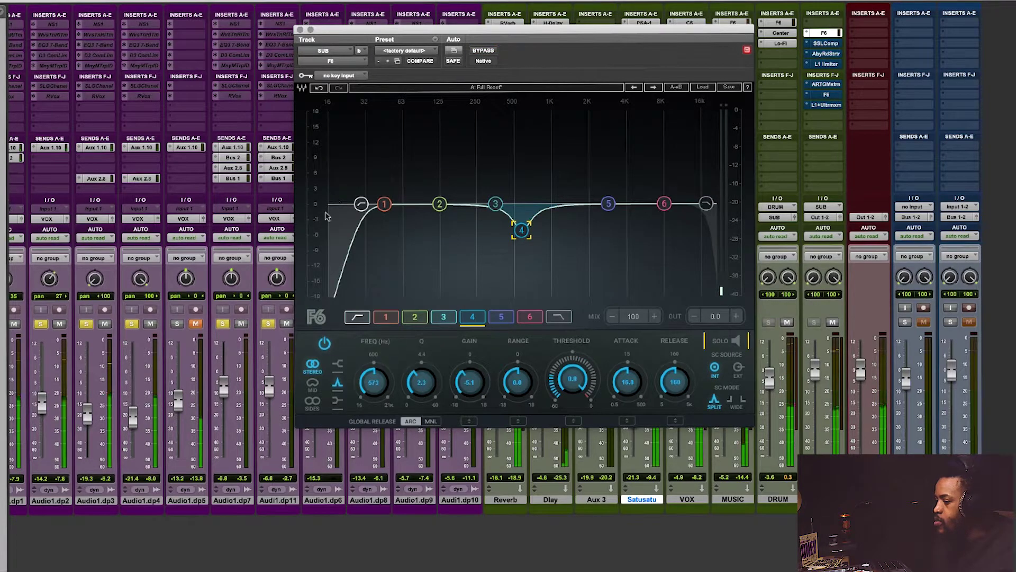
Set the F6 high-pass filter frequency to 32 Hz and resume playback.
click(361, 206)
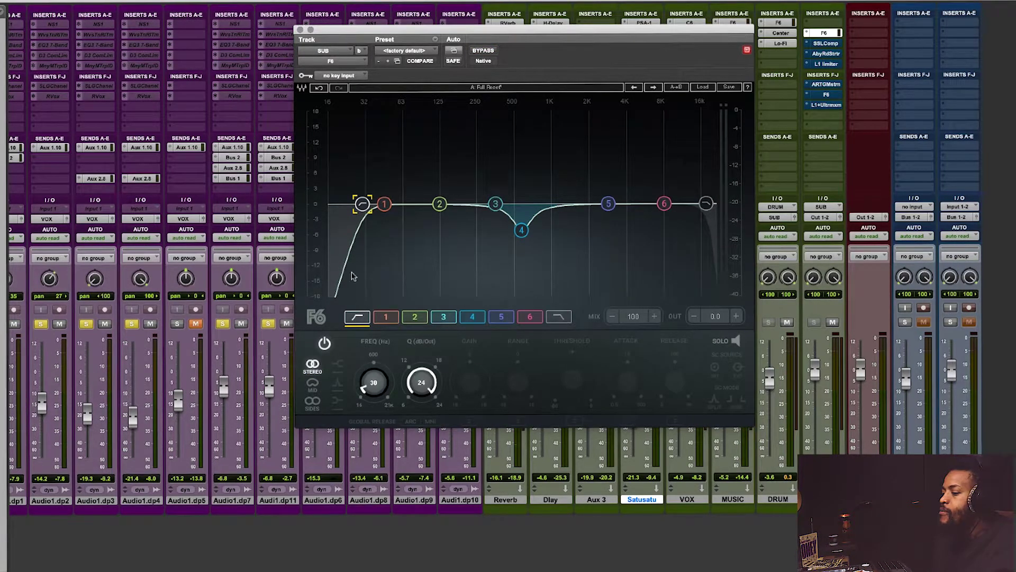
drag(362, 206, 366, 207)
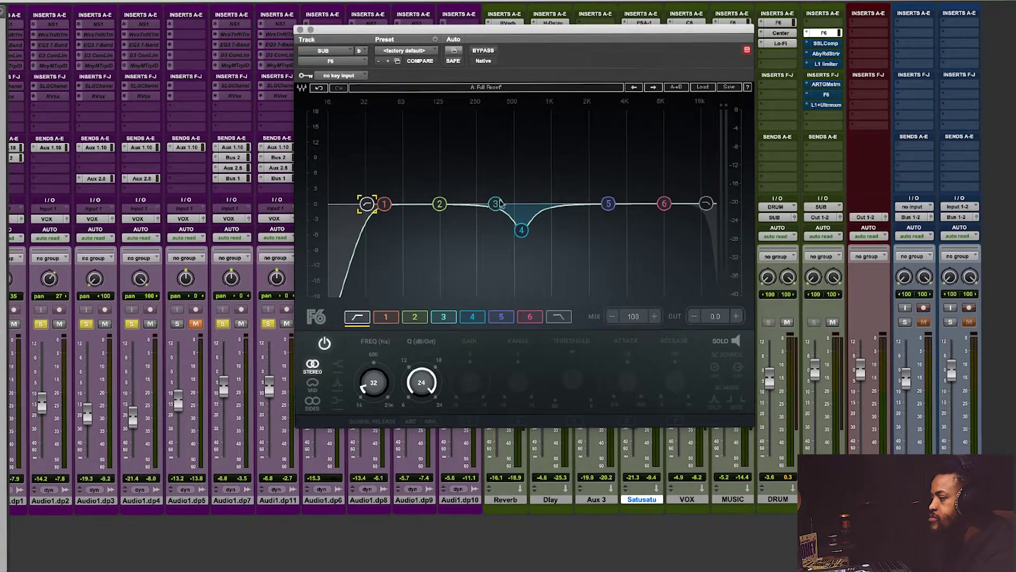
key(space)
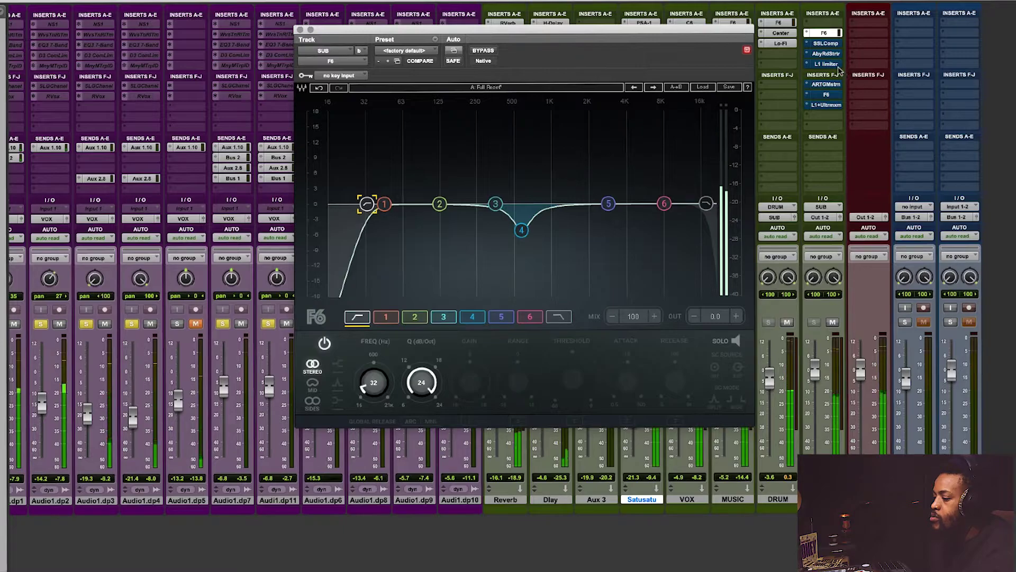
Activate the SSLComp buss compressor on the SUB track and compare it with bypass during playback.
click(826, 43)
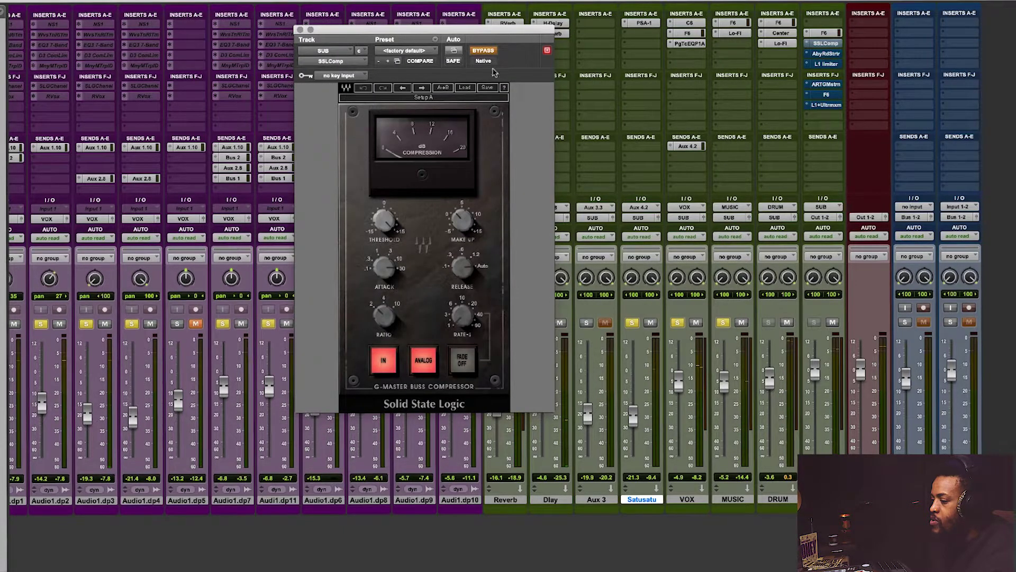
click(483, 52)
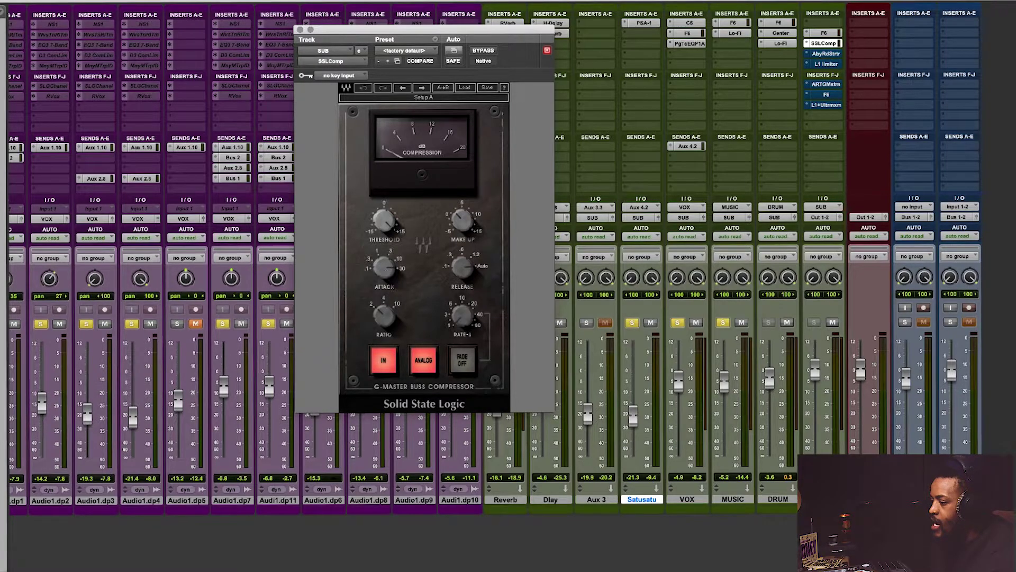
click(384, 222)
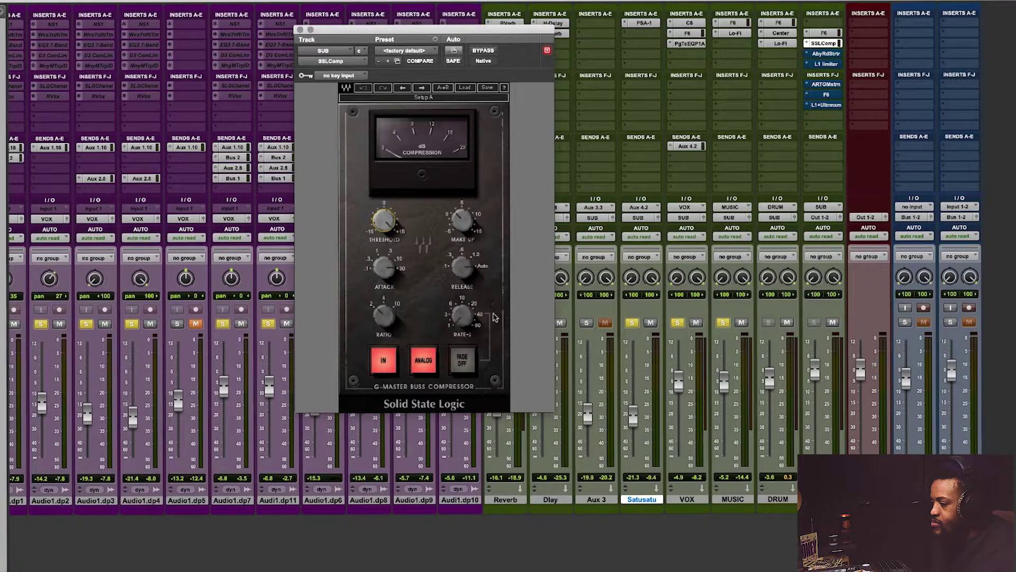
click(483, 51)
key(space)
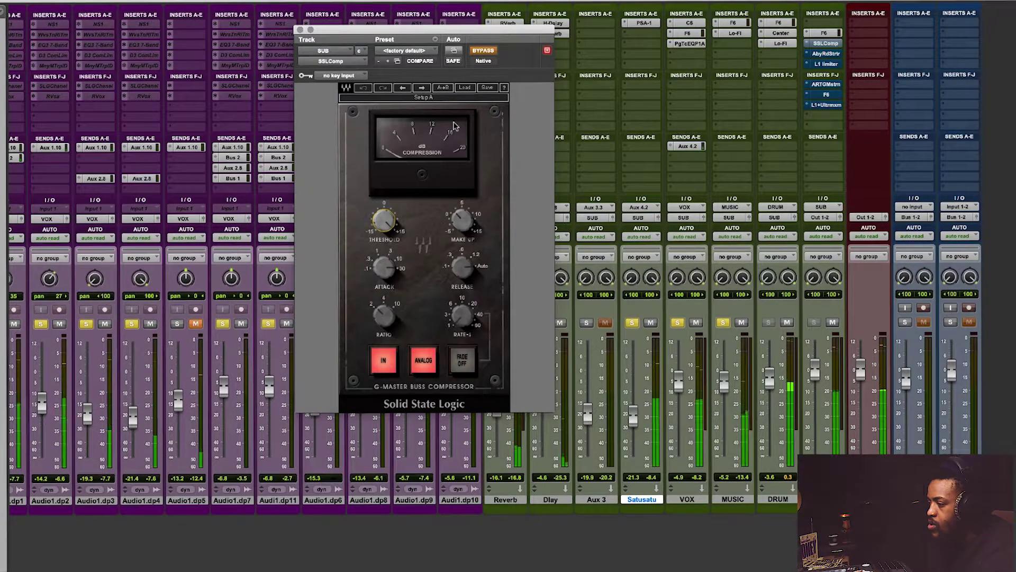
click(483, 51)
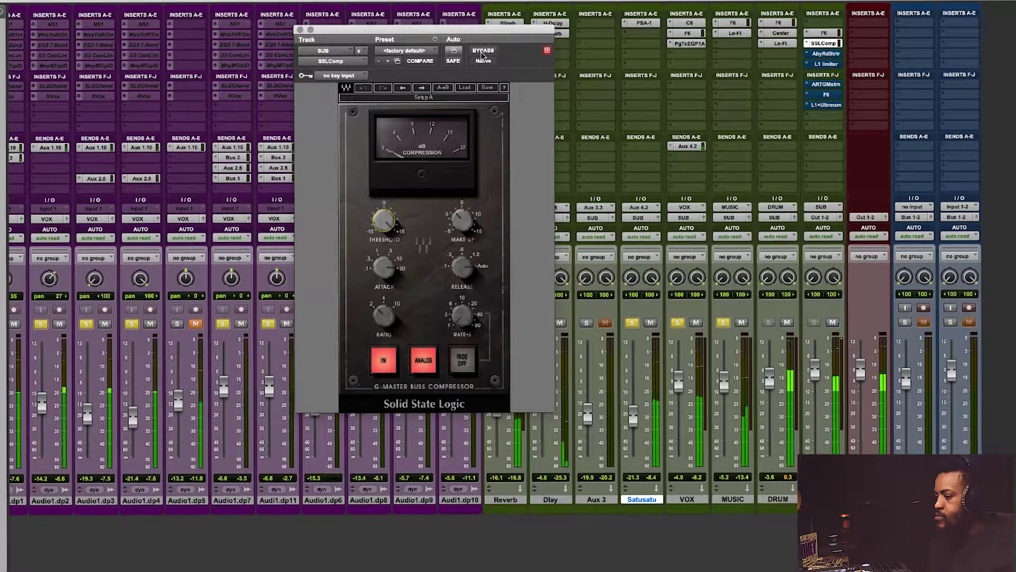
Raise the SSLComp make-up gain slightly, compare the compressor with bypass, and close it.
mouse_move(385, 231)
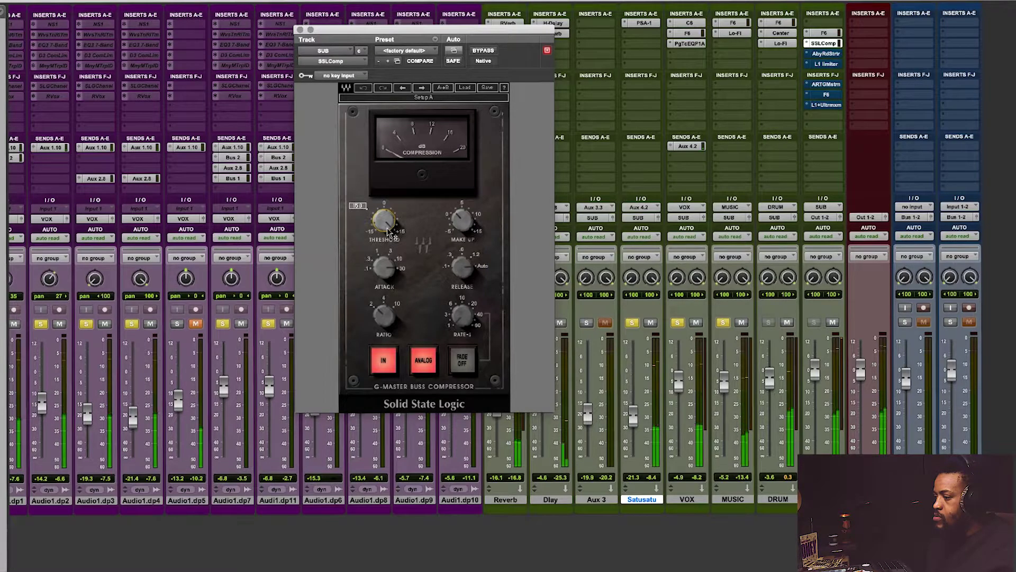
drag(464, 223, 463, 219)
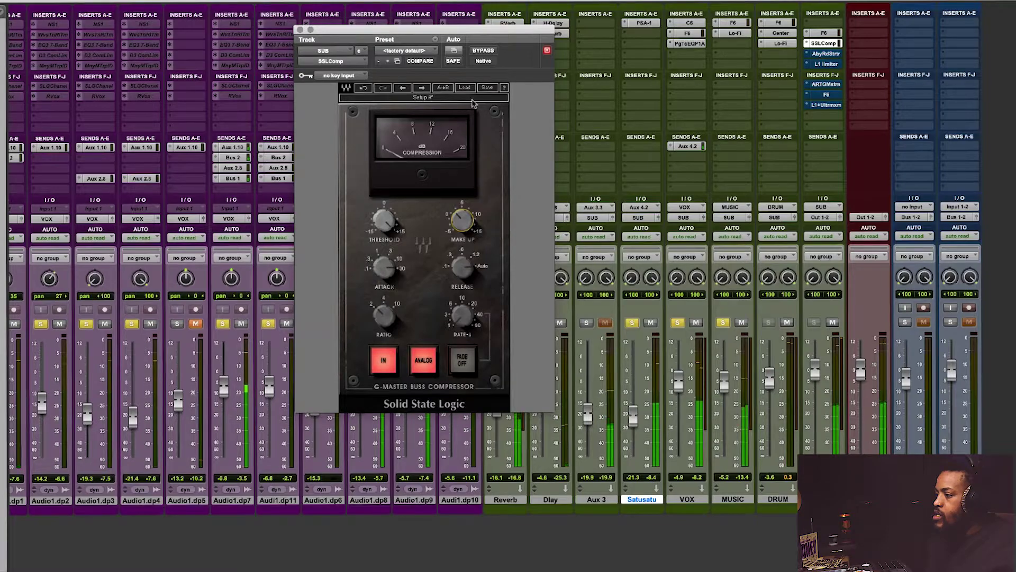
click(484, 50)
click(484, 51)
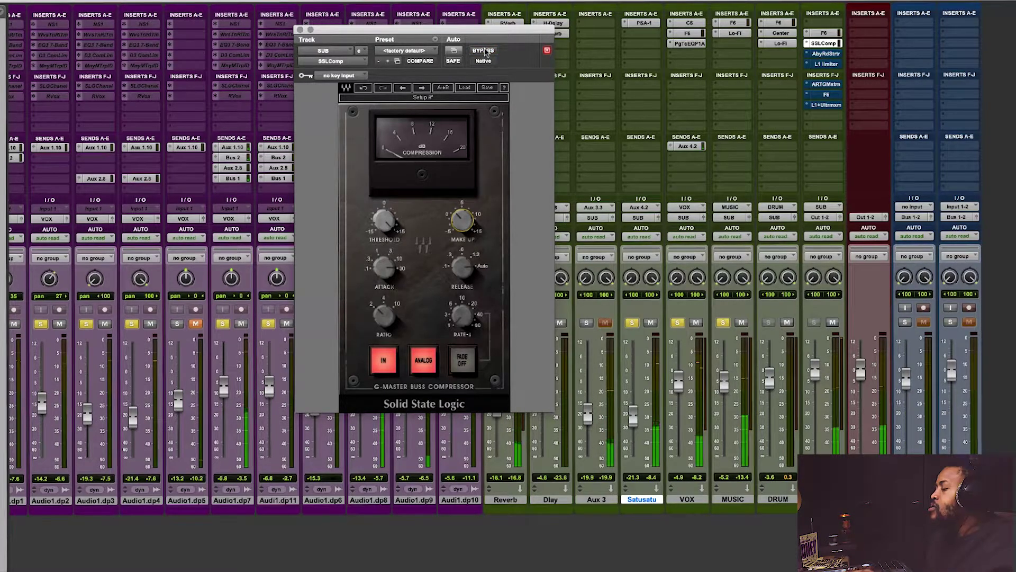
click(300, 30)
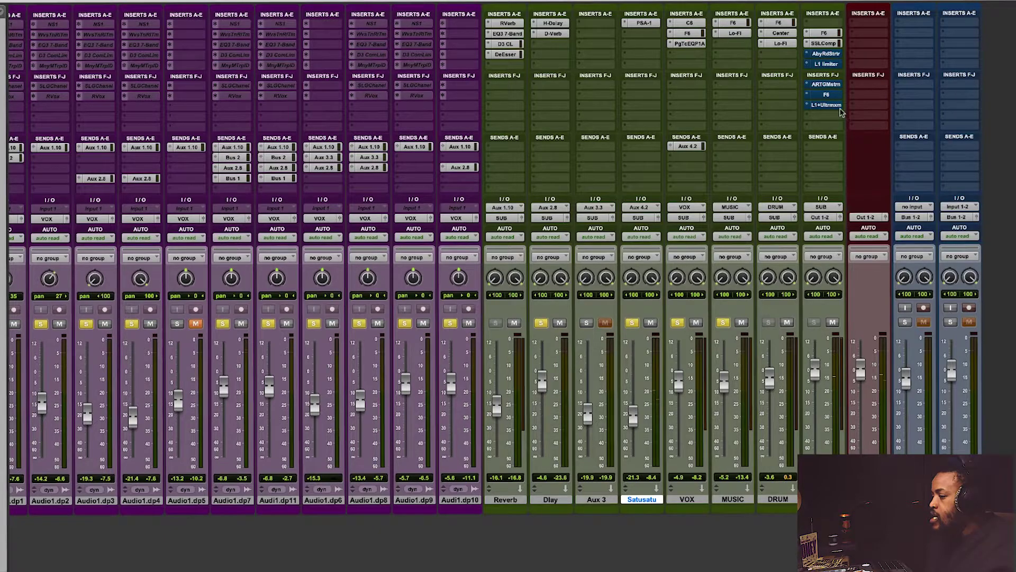
Activate the Abbey Road Saturator on the SUB track and compare it with bypass during playback.
click(829, 55)
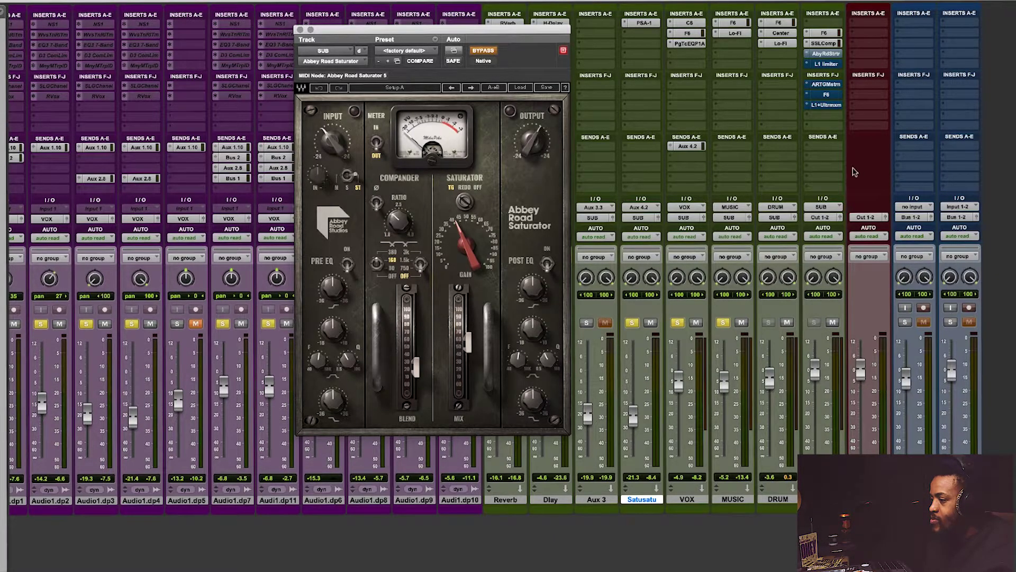
key(space)
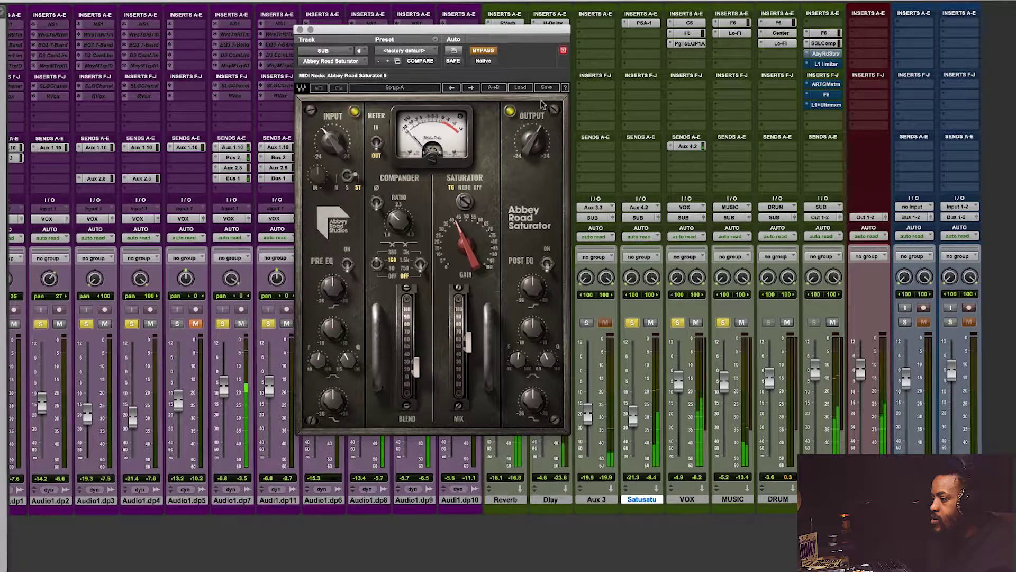
click(483, 51)
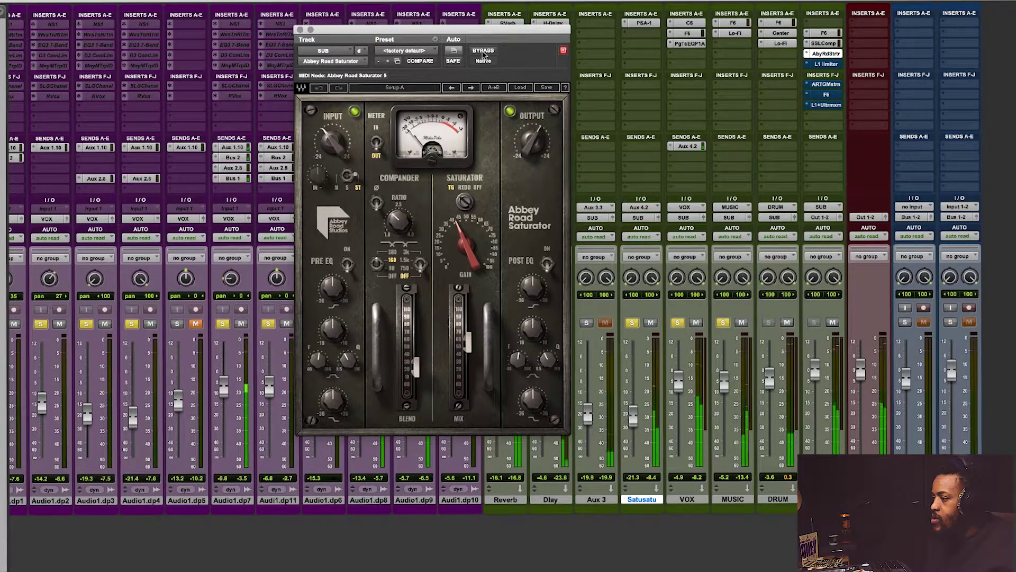
click(482, 51)
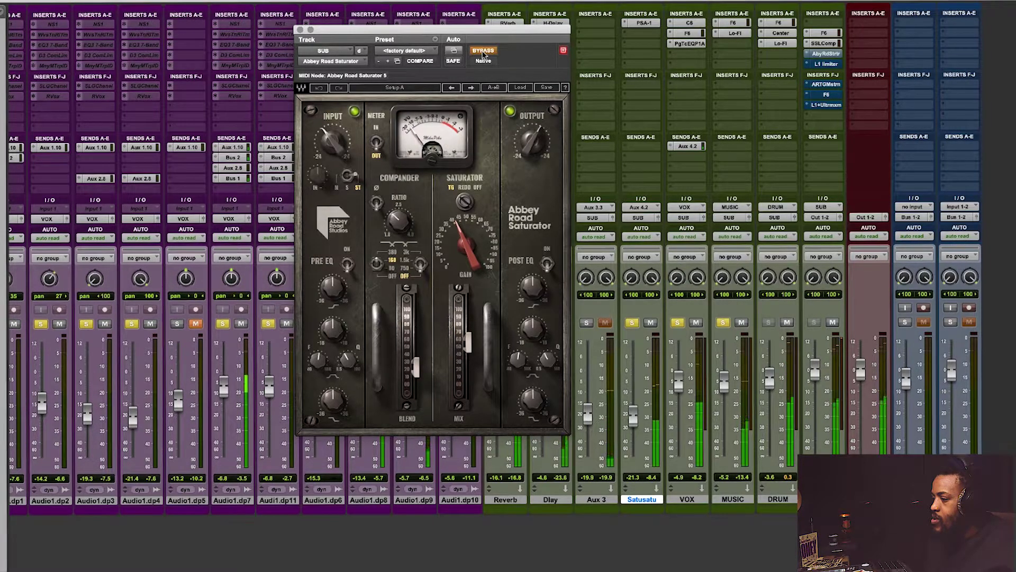
click(483, 51)
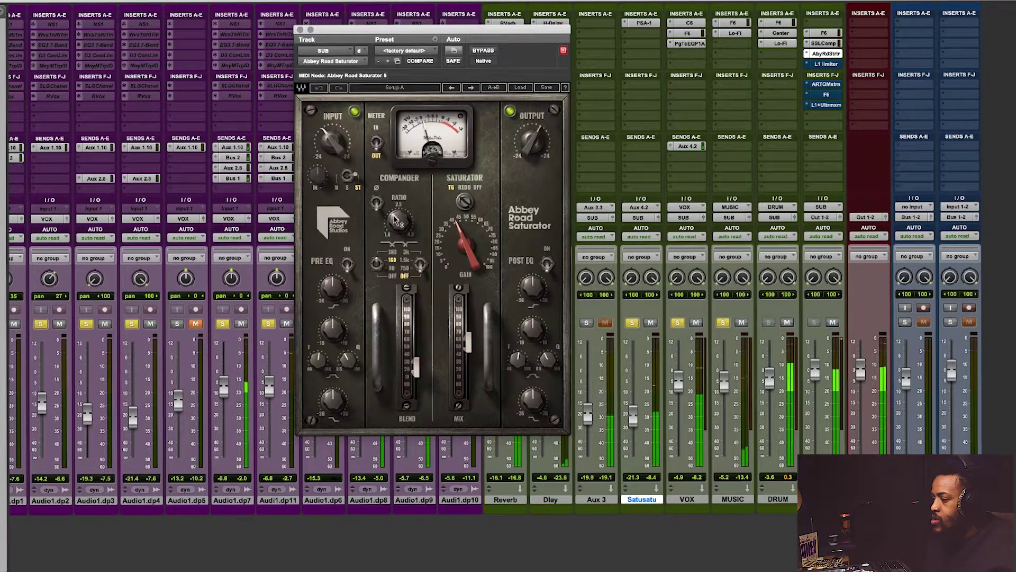
Set both Compander crossover switches of the Abbey Road Saturator to OFF and lower the Compander Blend.
drag(420, 264, 424, 271)
click(423, 269)
click(423, 269)
click(423, 269)
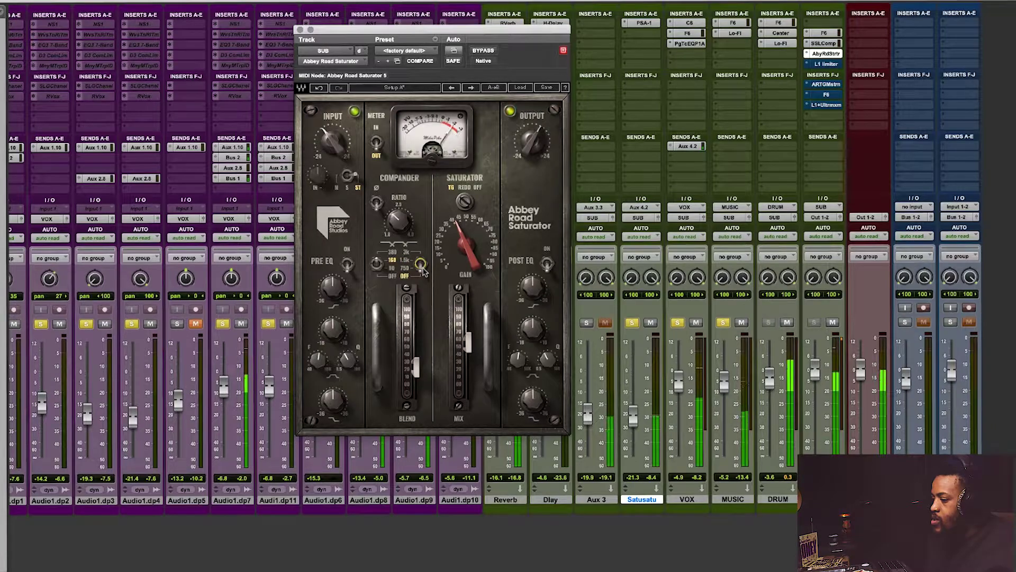
click(378, 269)
click(378, 269)
click(378, 269)
click(378, 269)
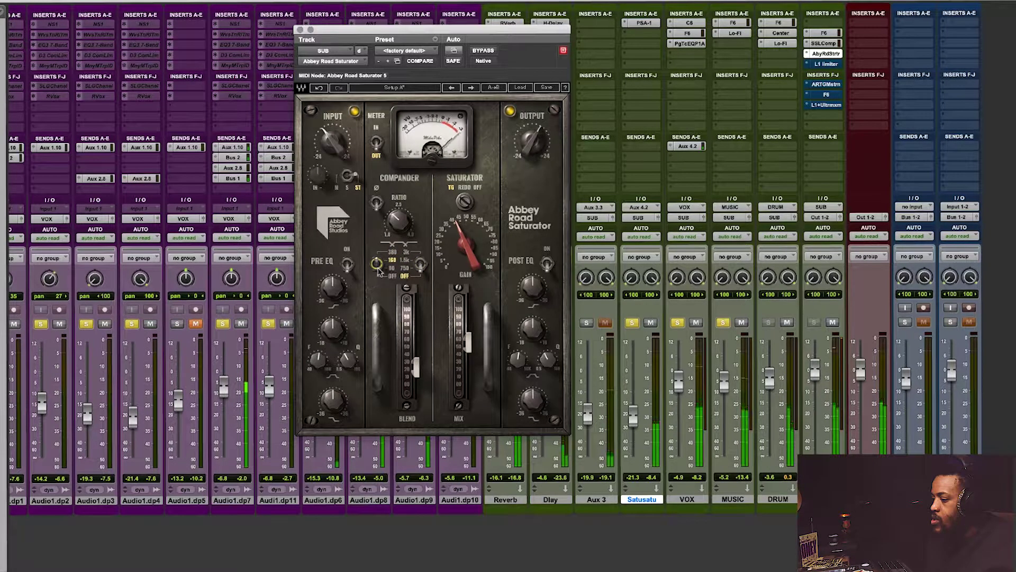
drag(424, 339, 433, 383)
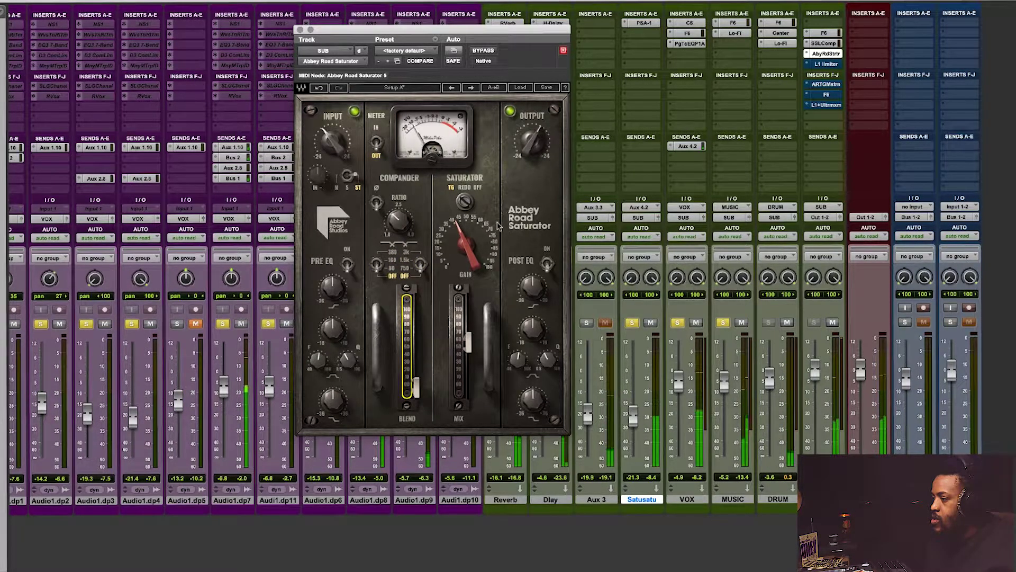
Compare the adjusted Abbey Road Saturator bypassed and active, leave it active, and close it.
click(484, 51)
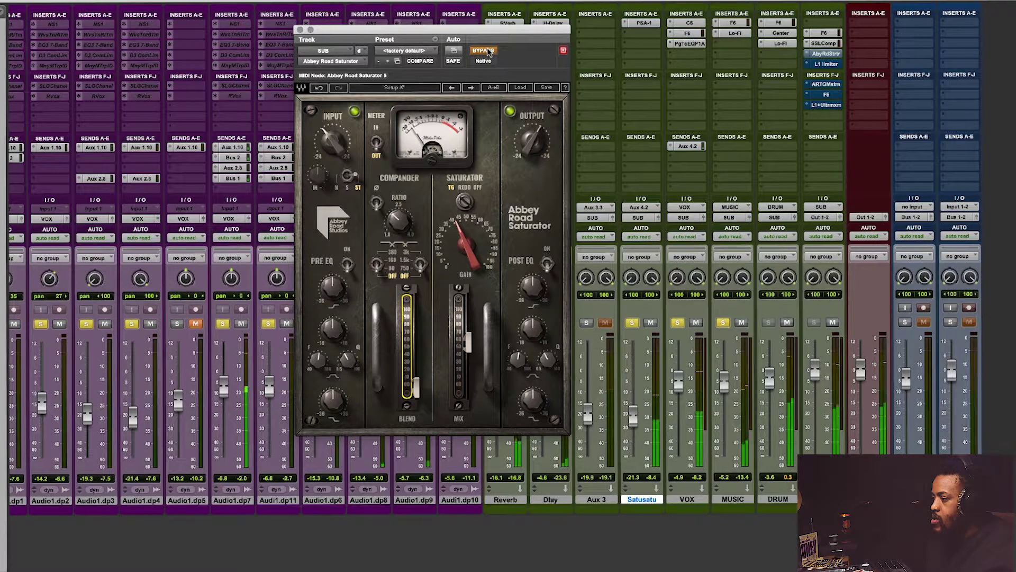
click(484, 51)
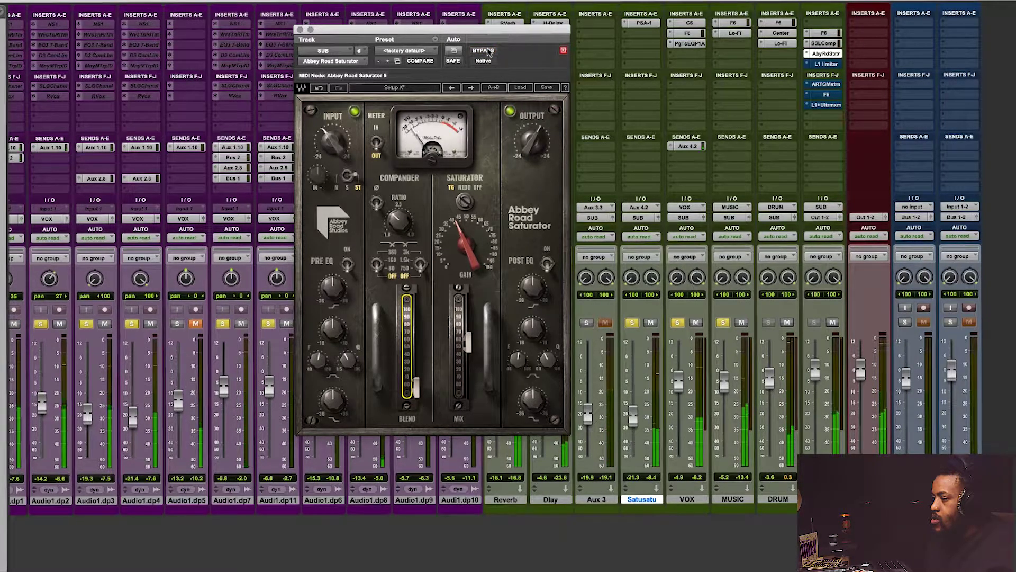
click(484, 51)
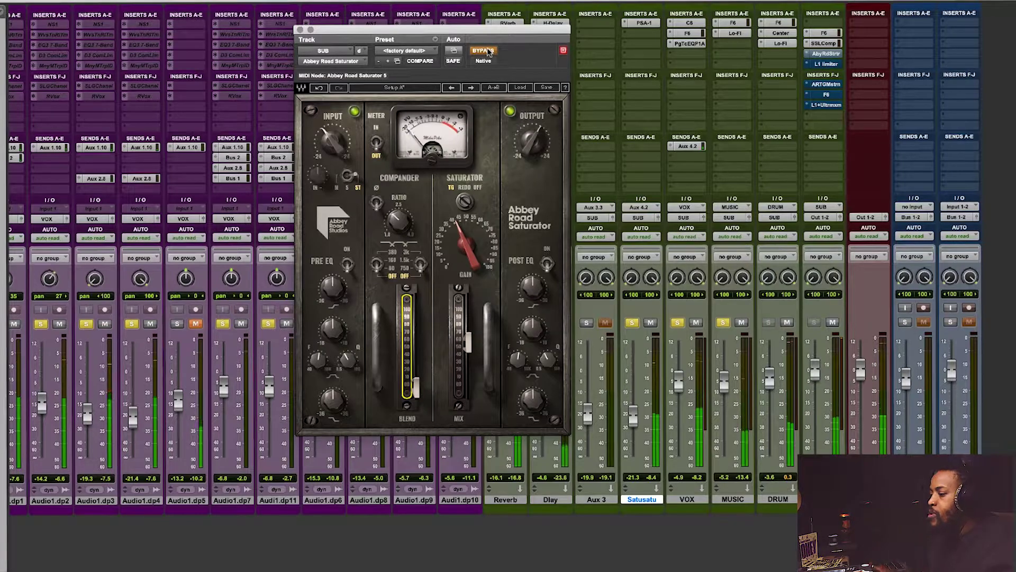
click(484, 51)
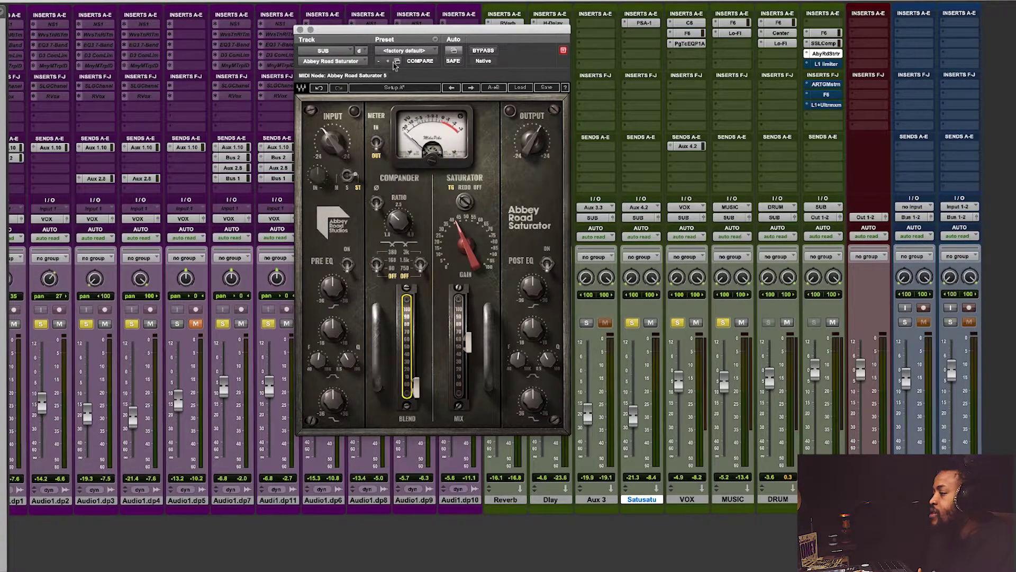
click(299, 29)
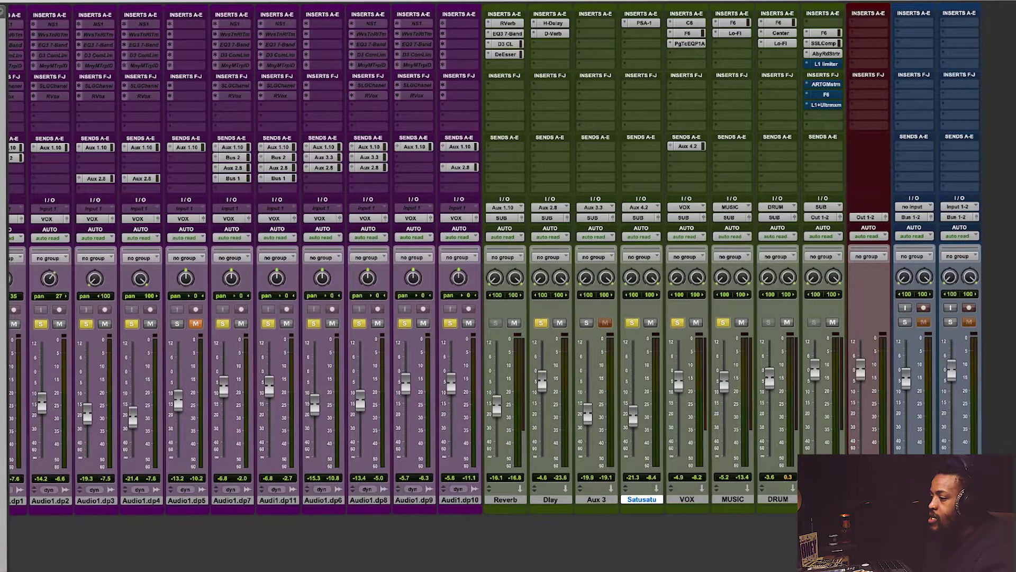
Activate the L1 limiter on the SUB track and compare it with bypass during playback.
click(827, 64)
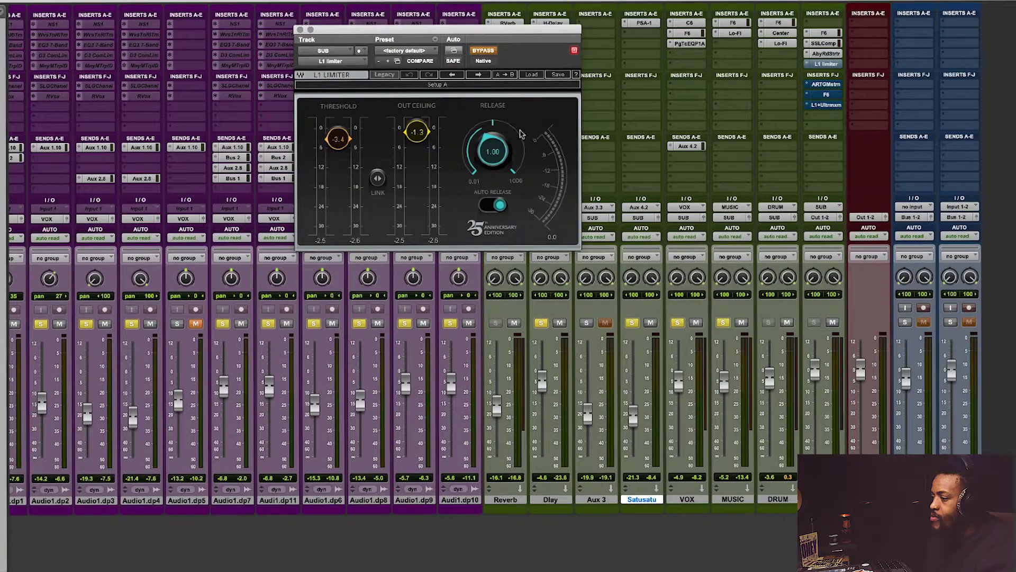
click(485, 51)
key(space)
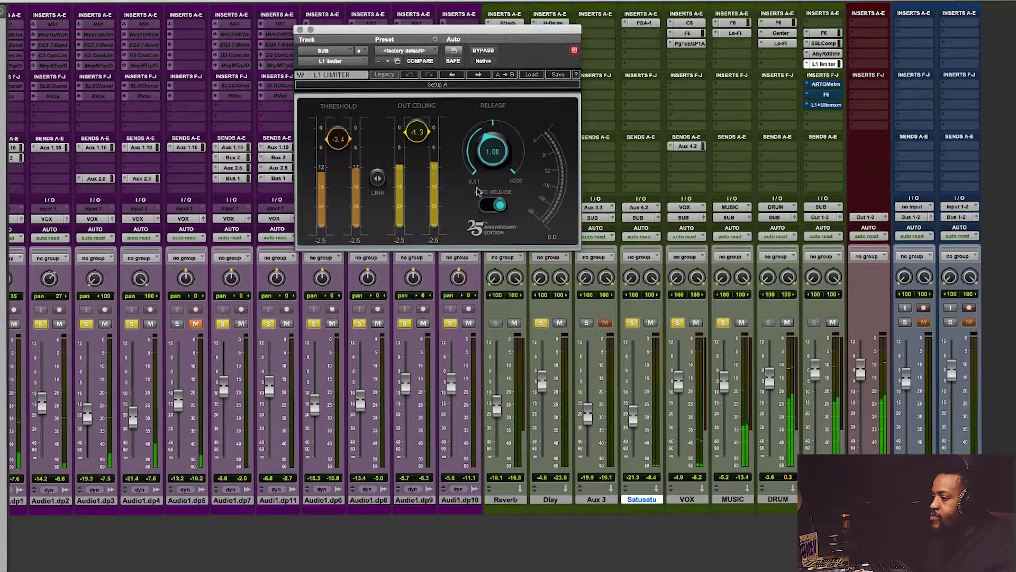
click(484, 51)
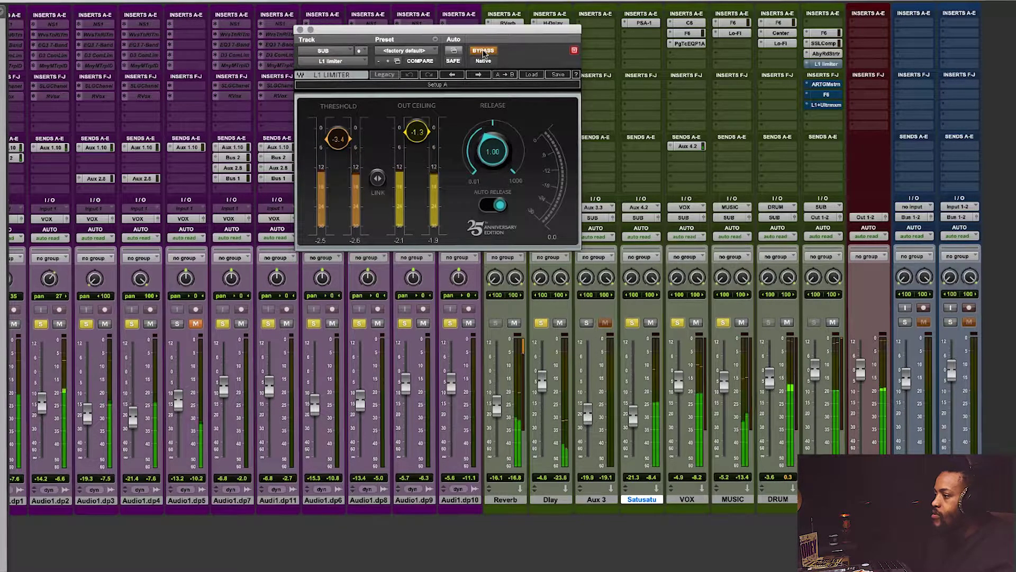
click(483, 52)
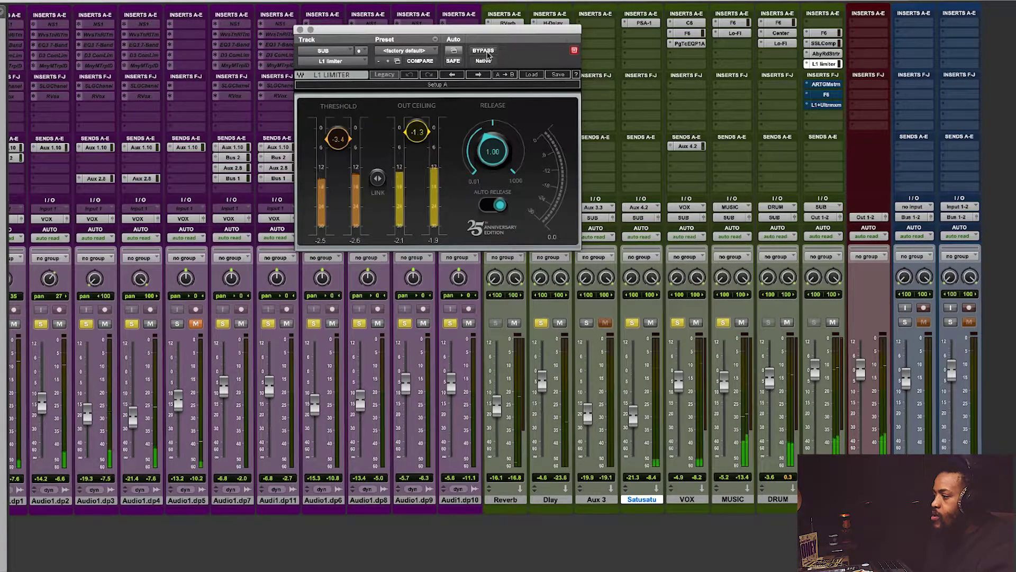
click(484, 51)
click(485, 52)
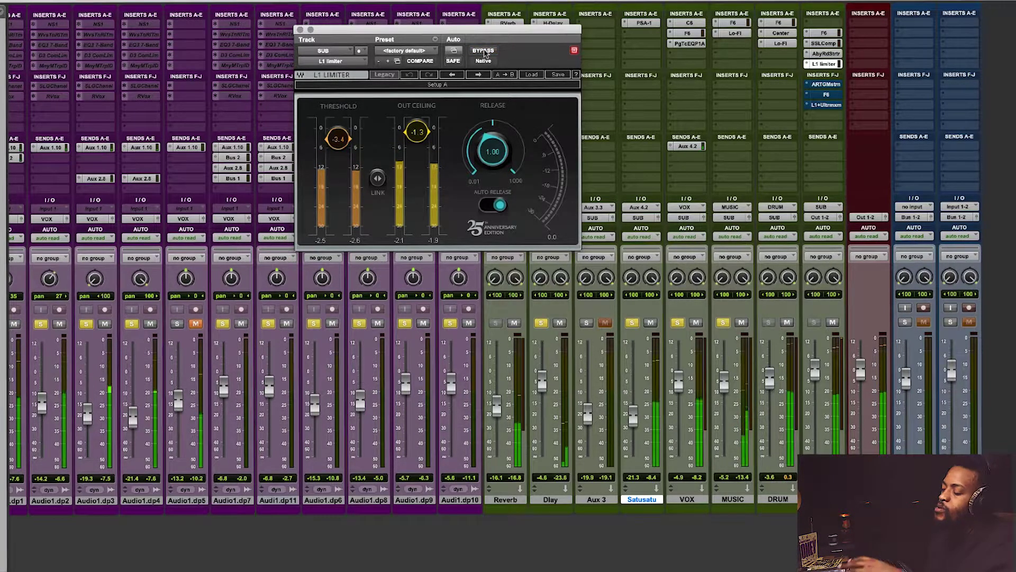
Compare the L1 limiter bypassed and active once more, leave it active, and stop playback.
click(485, 52)
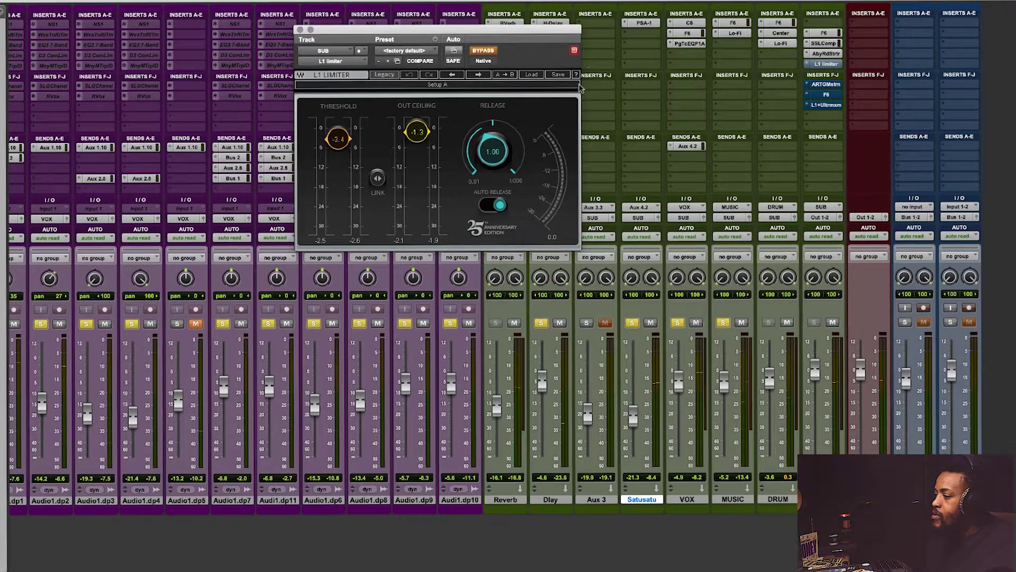
click(487, 52)
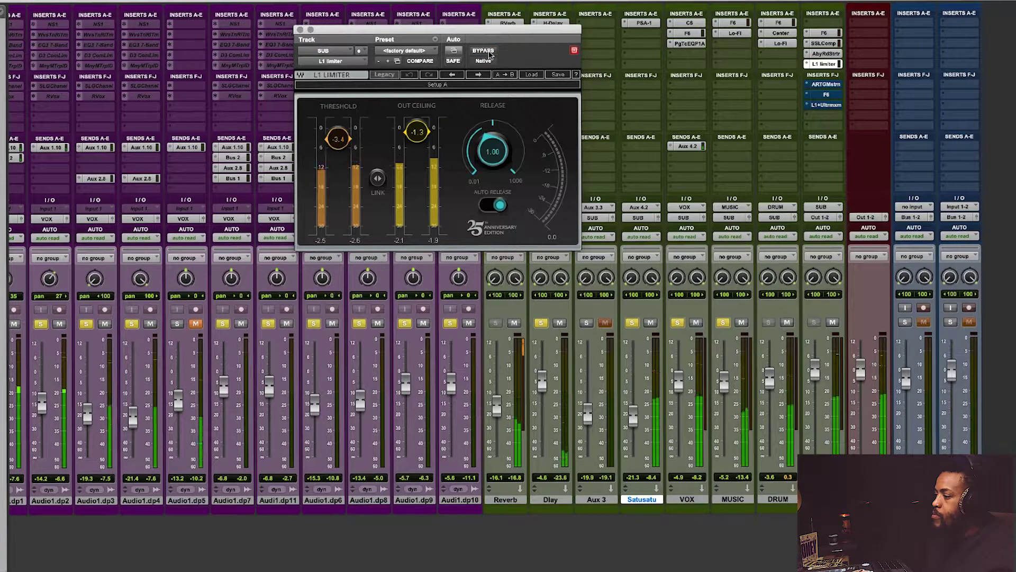
click(487, 51)
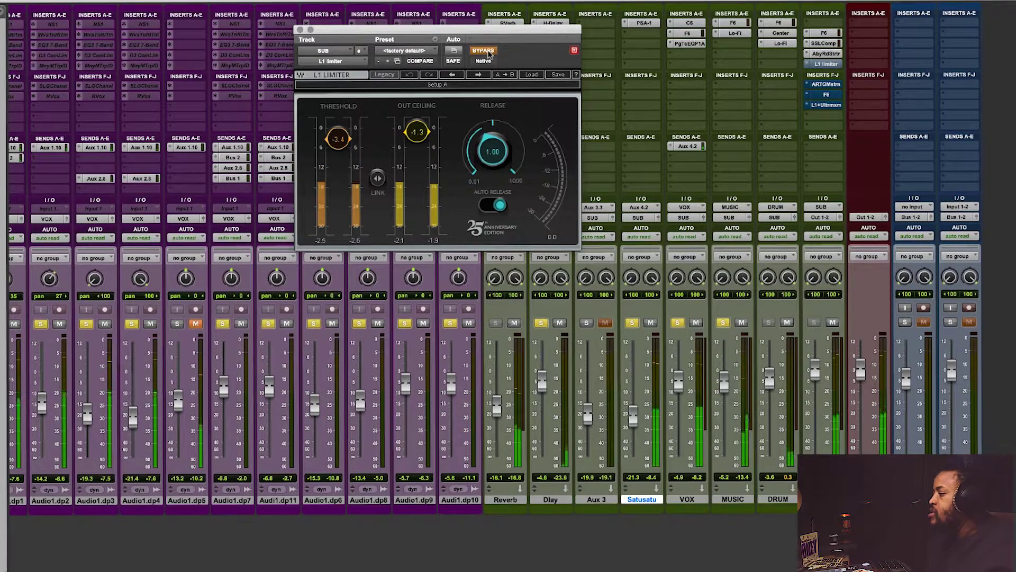
click(487, 51)
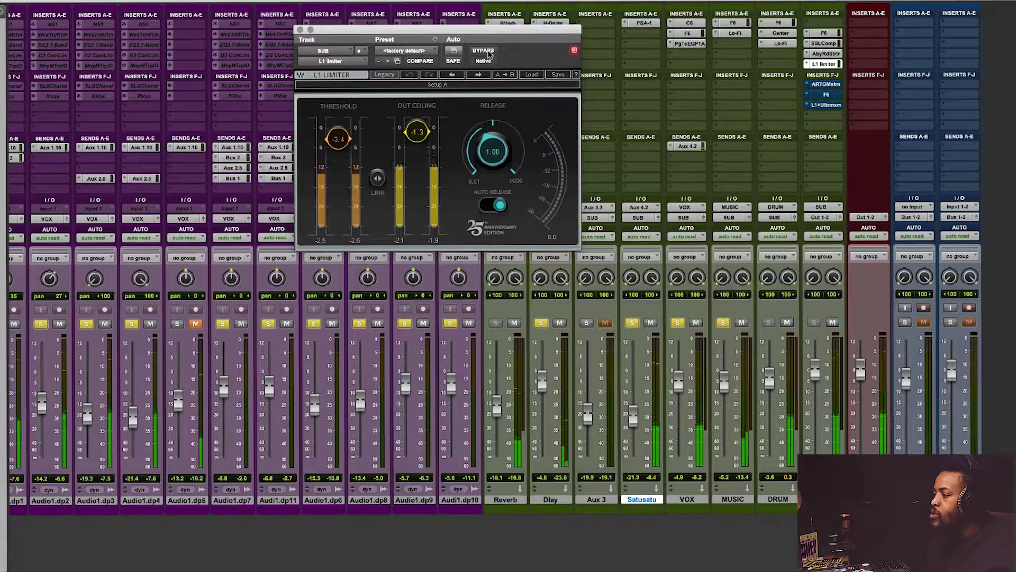
key(space)
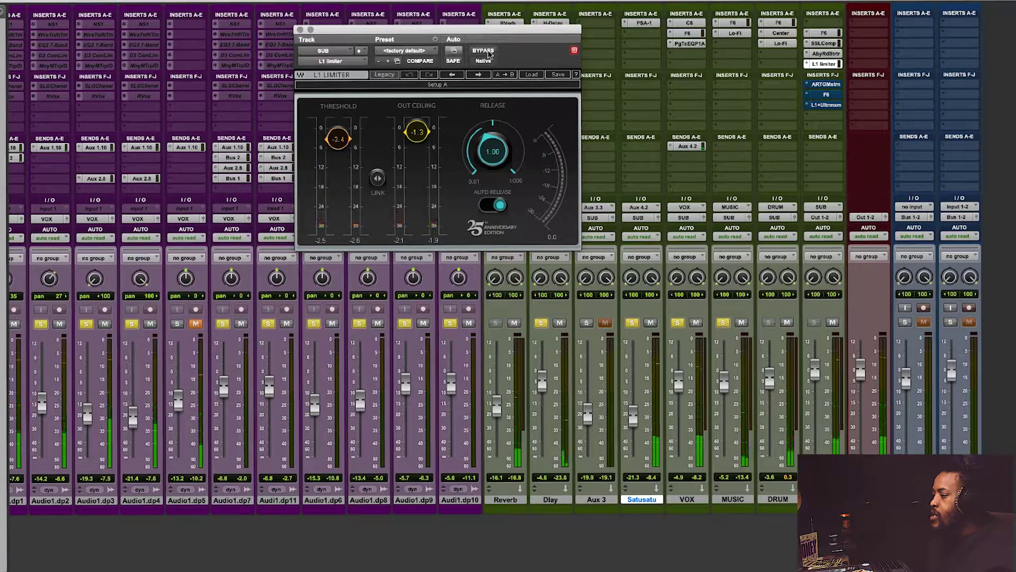
Activate the Abbey Road TG Mastering Chain on the SUB track and compare it with bypass.
click(825, 84)
drag(540, 37, 506, 60)
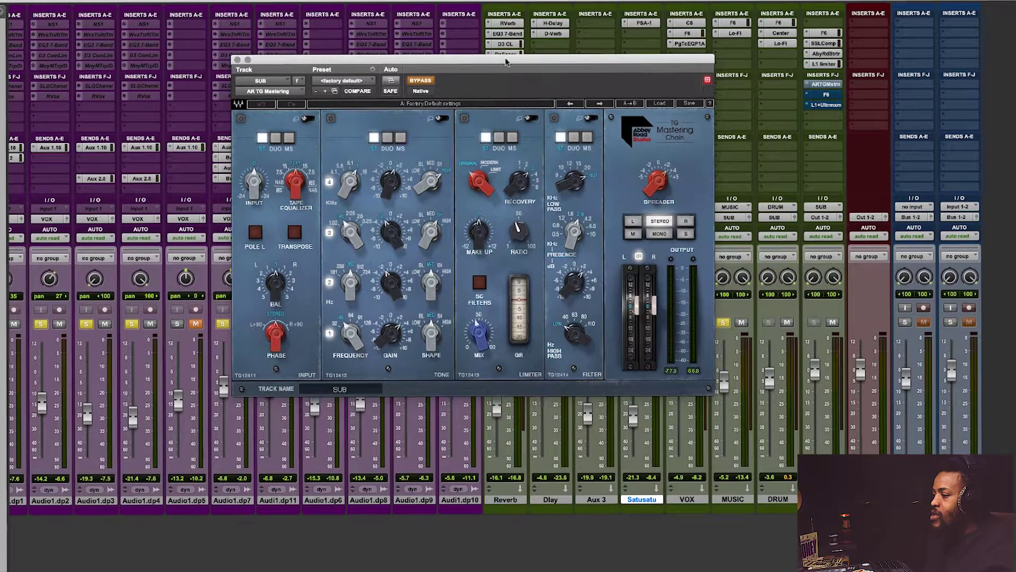
click(427, 83)
click(427, 83)
click(427, 83)
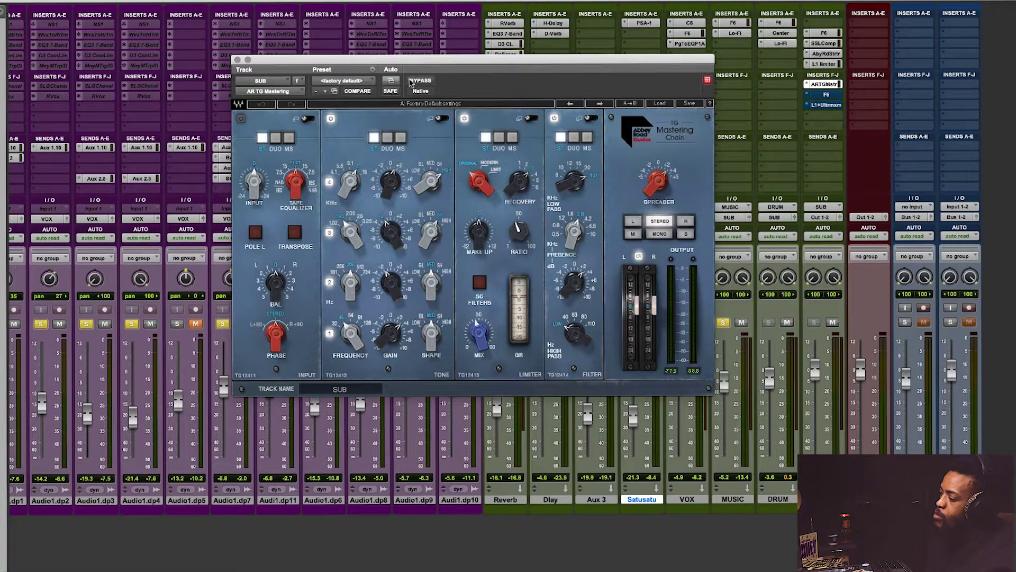
click(412, 83)
mouse_move(565, 164)
mouse_down()
mouse_move(423, 169)
mouse_move(573, 181)
mouse_up()
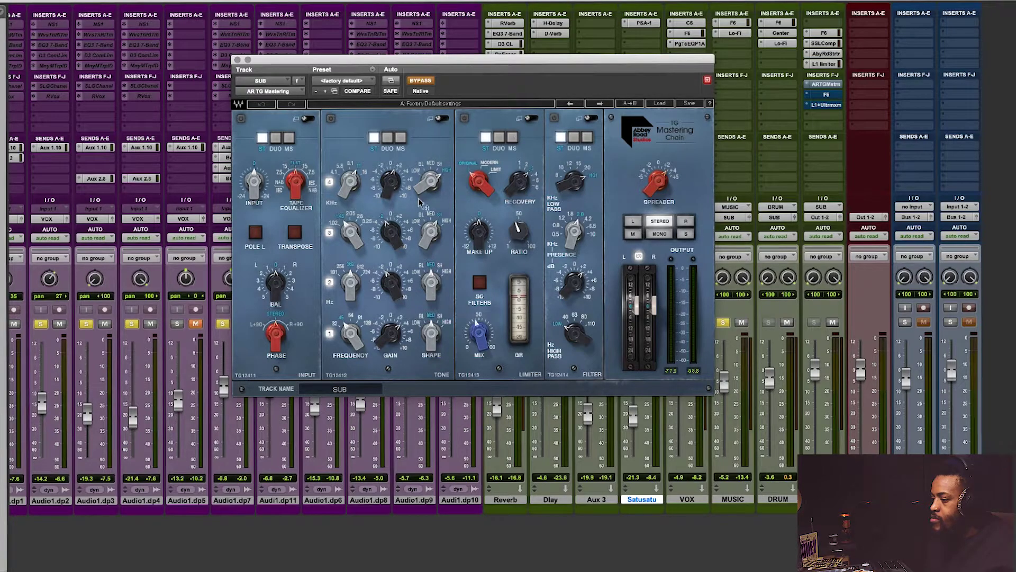
click(419, 81)
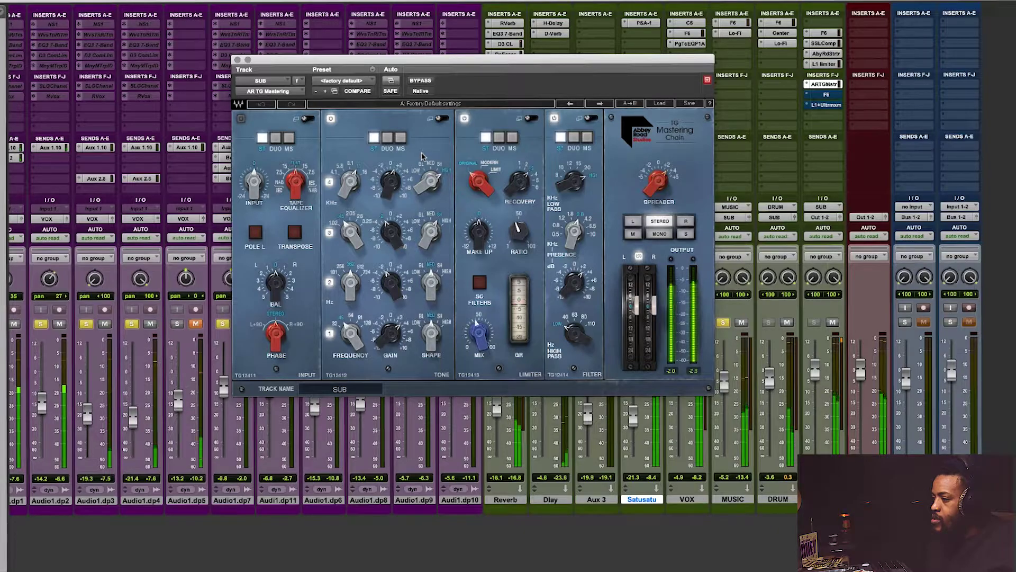
Show the TG Mastering Chain's Tone module in detail and restart playback from about bar 16 in the Edit window.
click(444, 119)
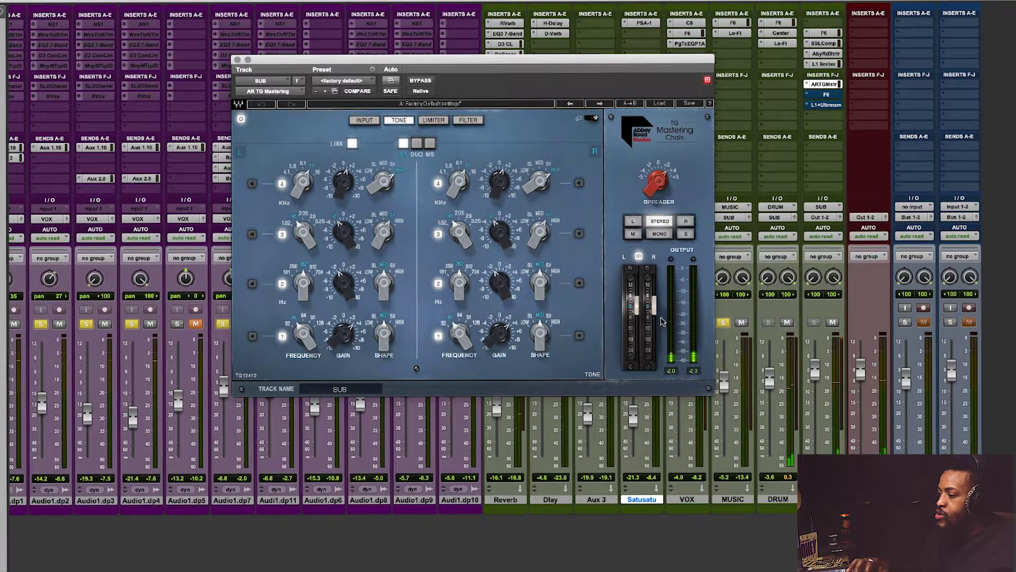
key(super+equal)
drag(453, 68, 812, 400)
click(216, 143)
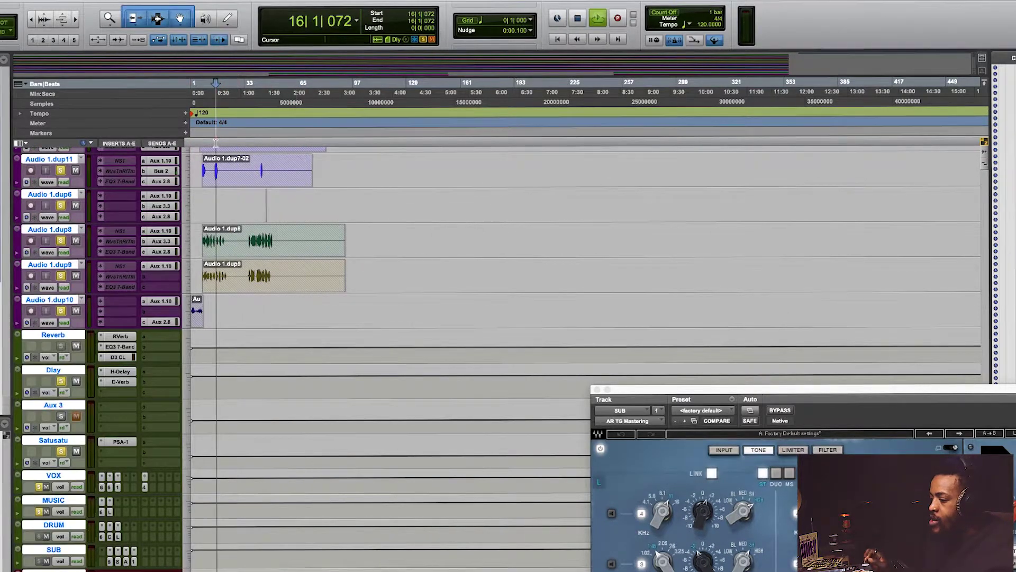
key(super+equal)
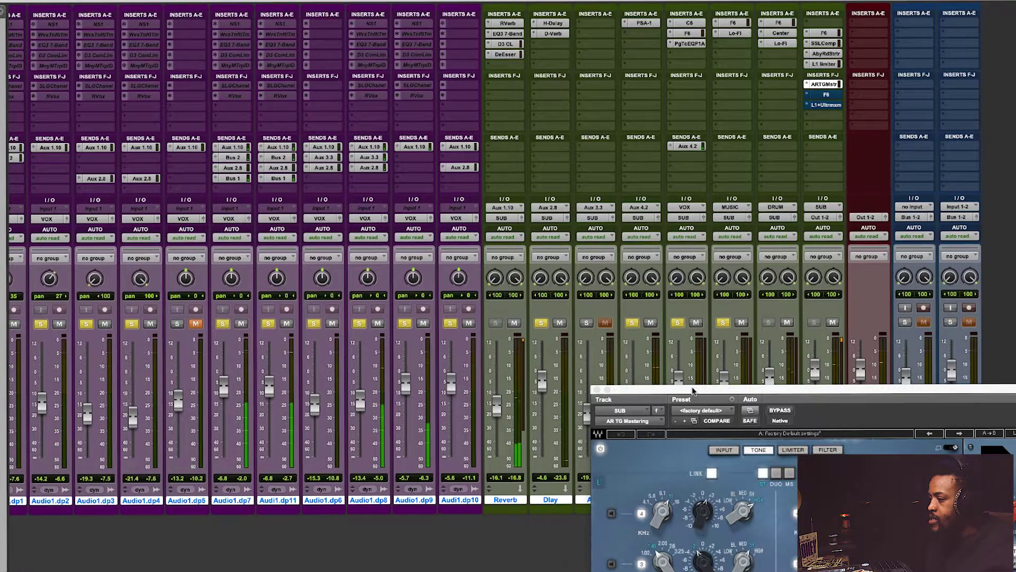
drag(694, 391, 174, 105)
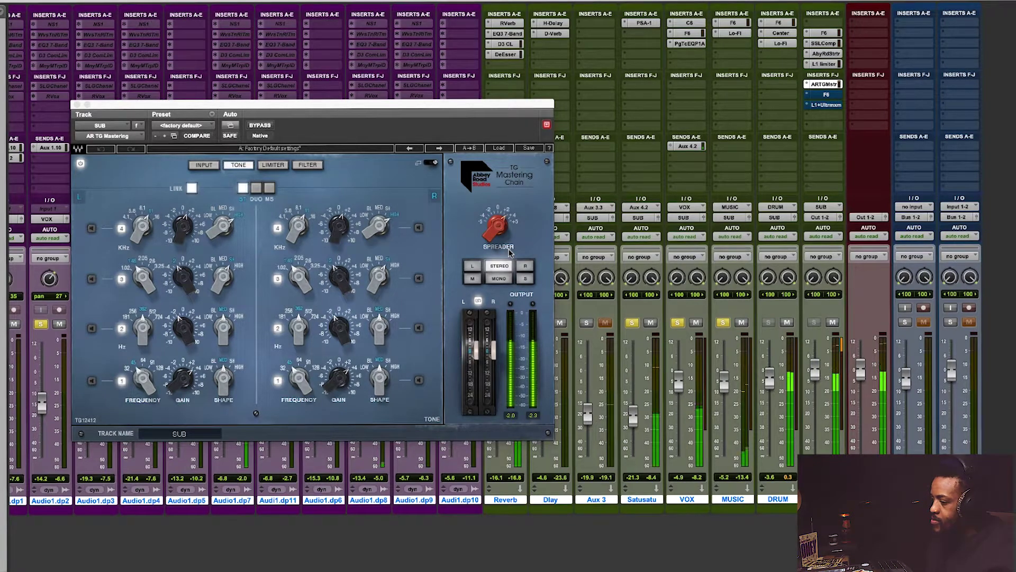
Audition the TG Mastering Chain output in mono and return its monitoring to stereo.
click(499, 278)
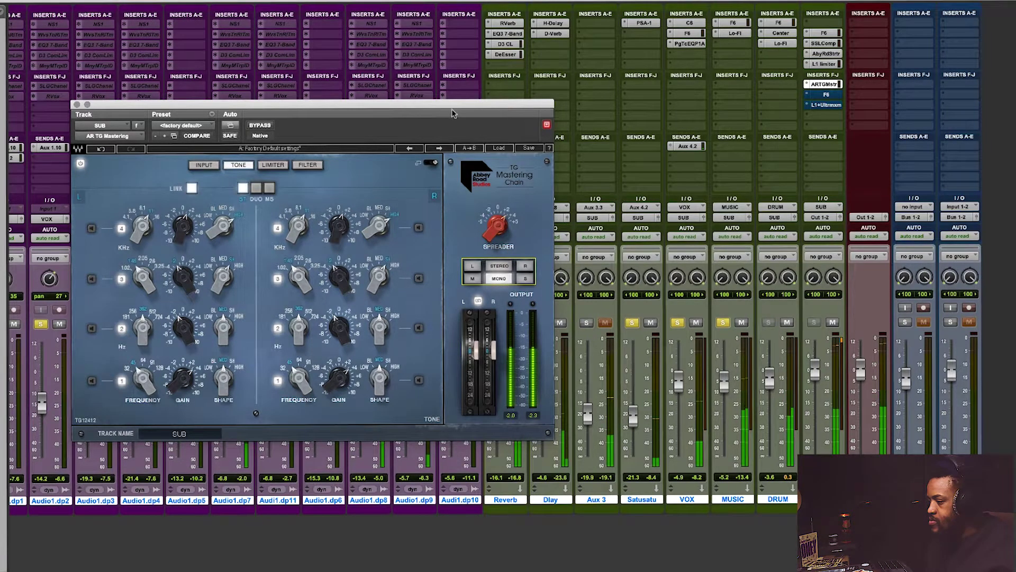
drag(453, 114, 603, 107)
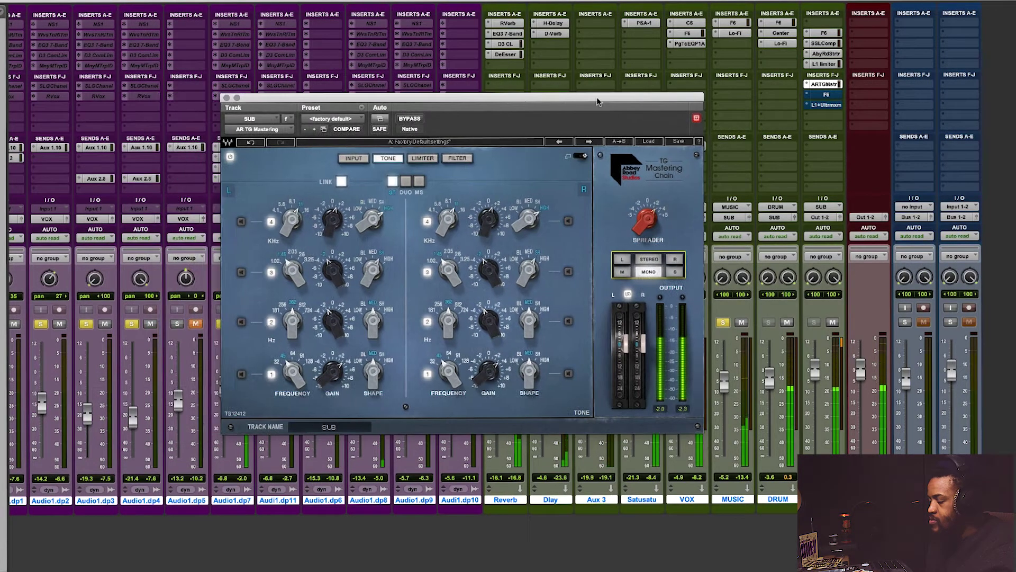
click(651, 261)
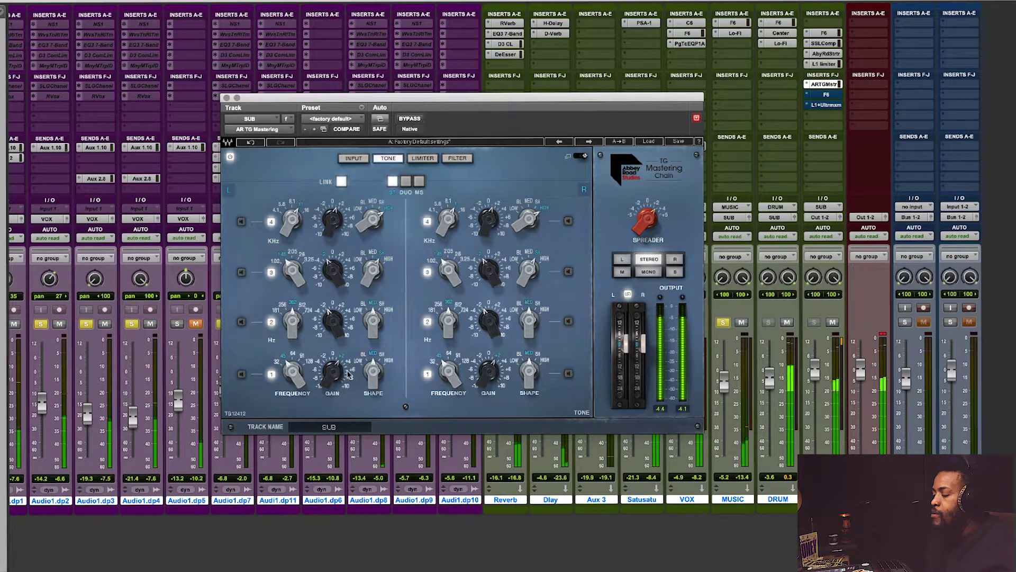
Switch the Tone module to MS mode, solo mid band 1, and adjust its gain.
click(333, 372)
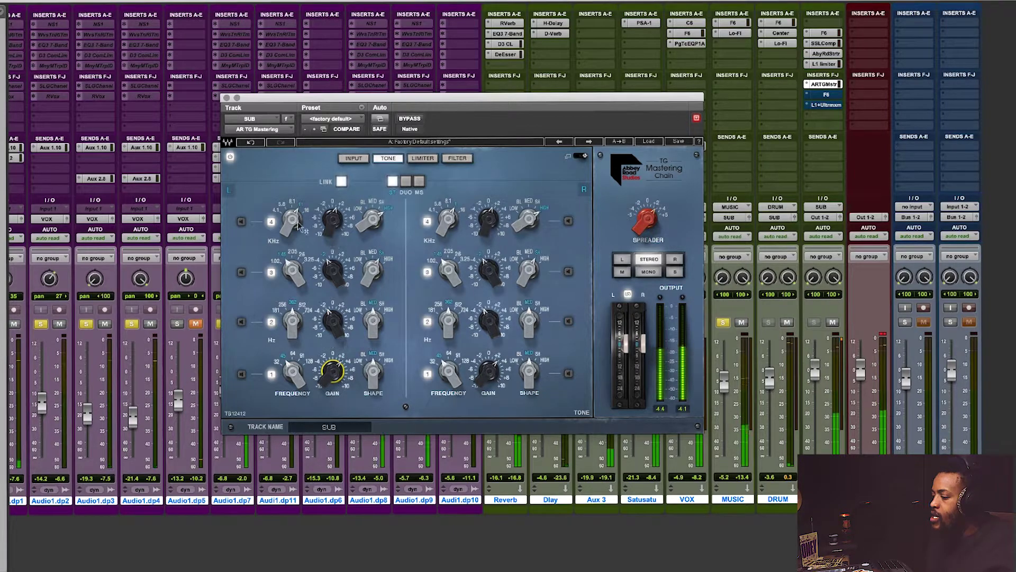
click(418, 181)
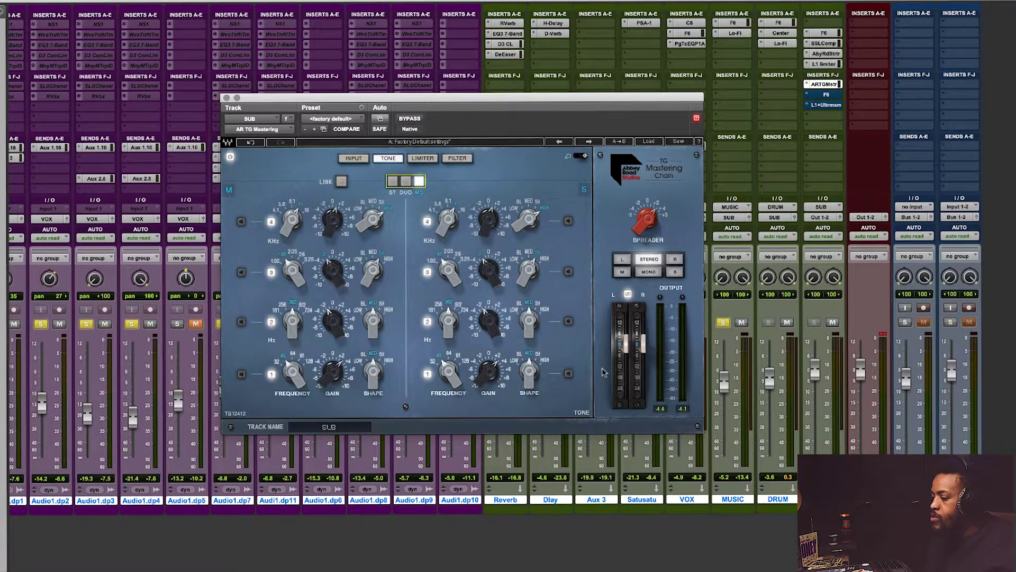
click(242, 373)
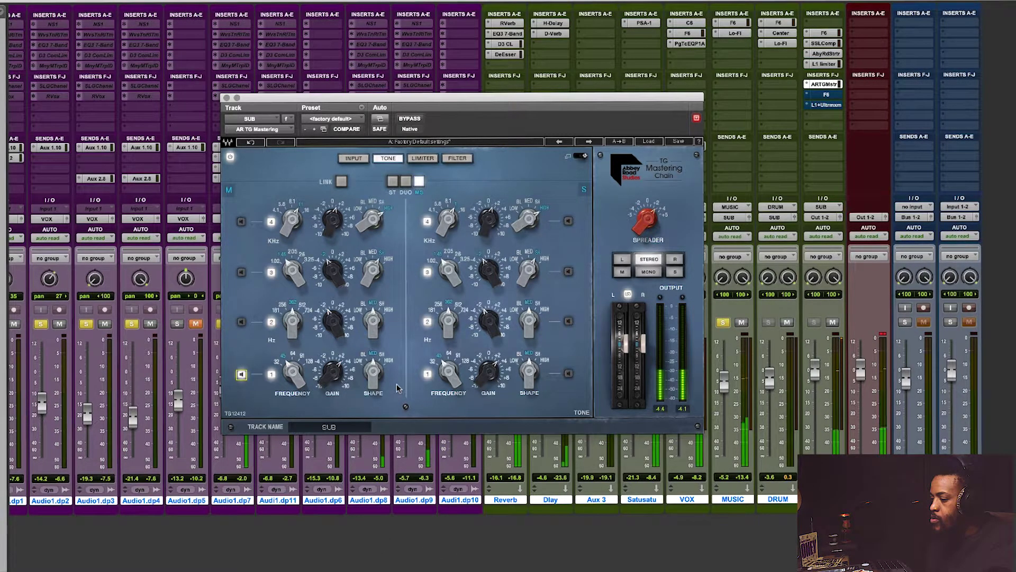
click(331, 376)
drag(331, 377, 334, 402)
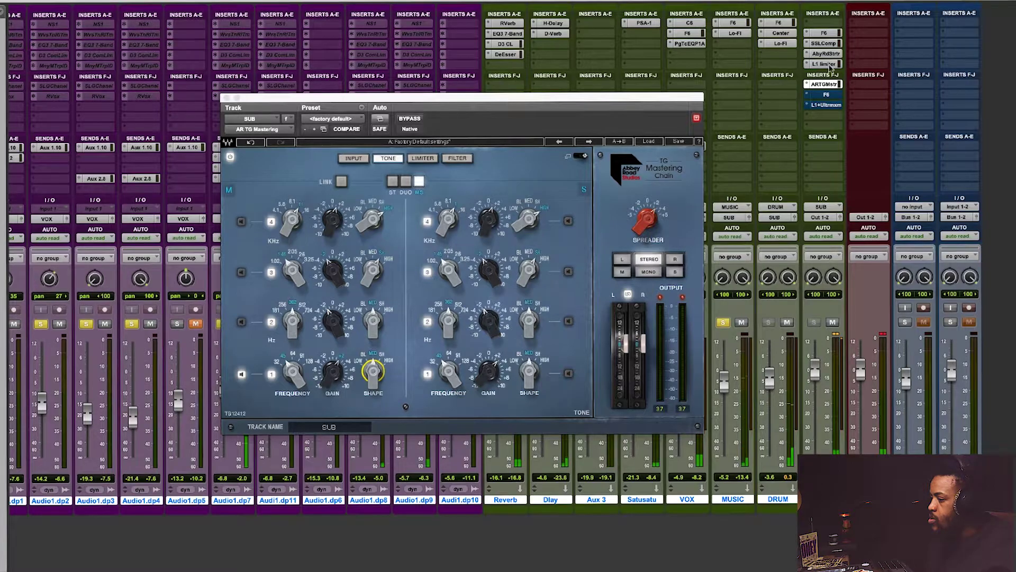
Set the SUB track's L1 limiter threshold to -1.3 and reopen the TG Mastering Chain.
click(825, 63)
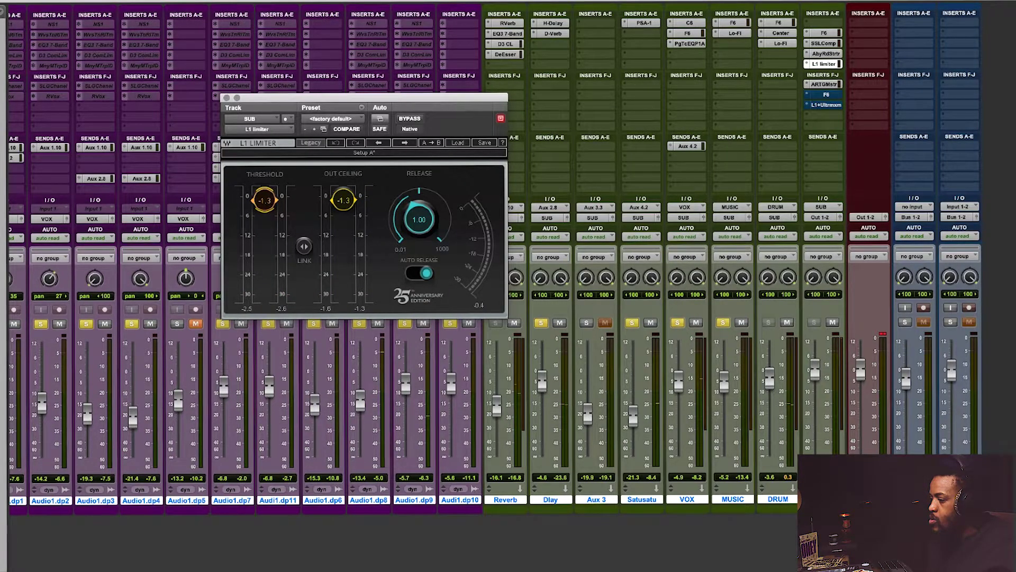
click(824, 84)
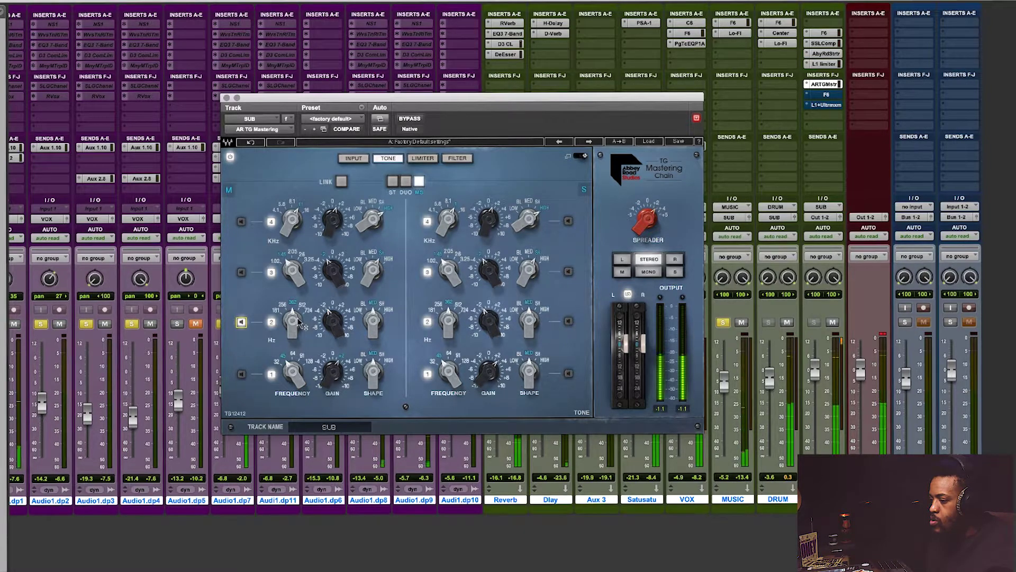
Lower the frequency of mid band 2 and adjust its gain, and tune mid band 3's frequency, gain and MED shape.
drag(302, 324, 302, 339)
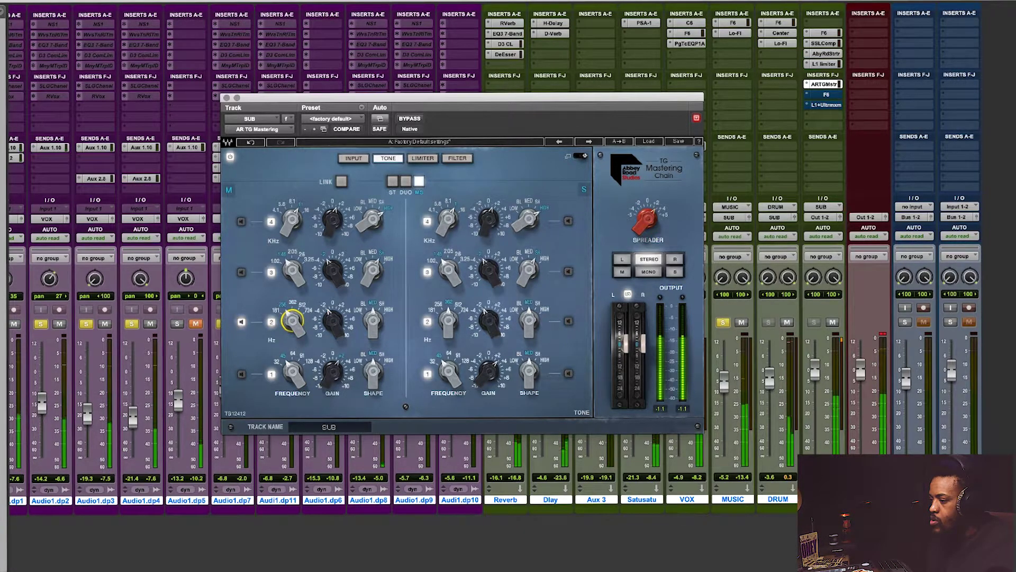
click(335, 319)
click(272, 274)
click(292, 270)
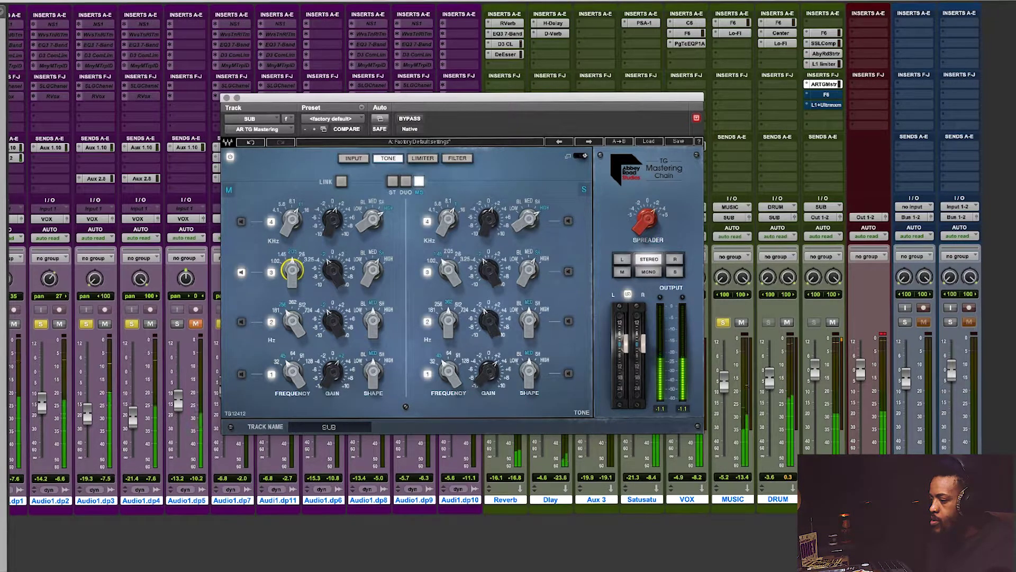
click(333, 270)
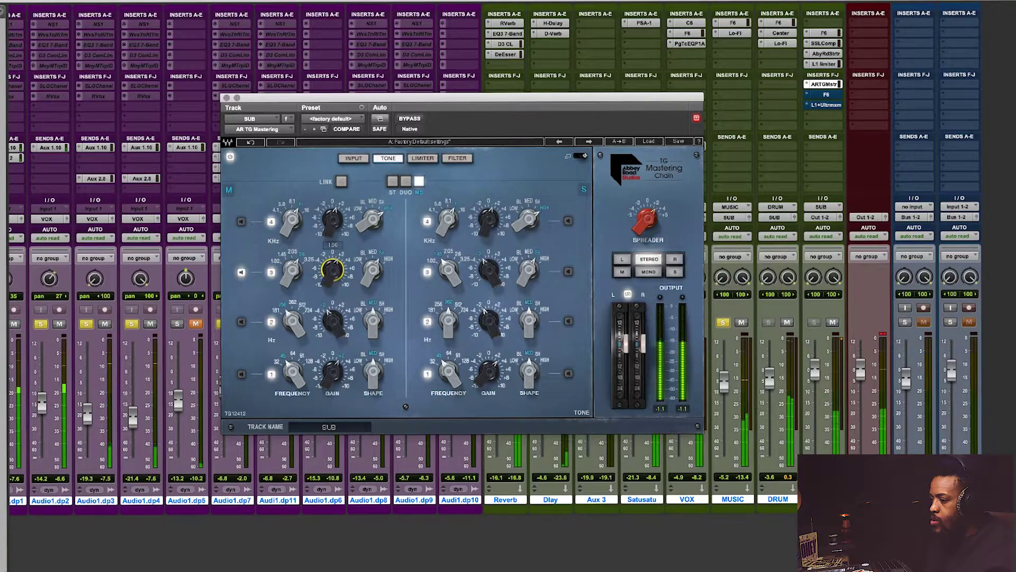
click(373, 270)
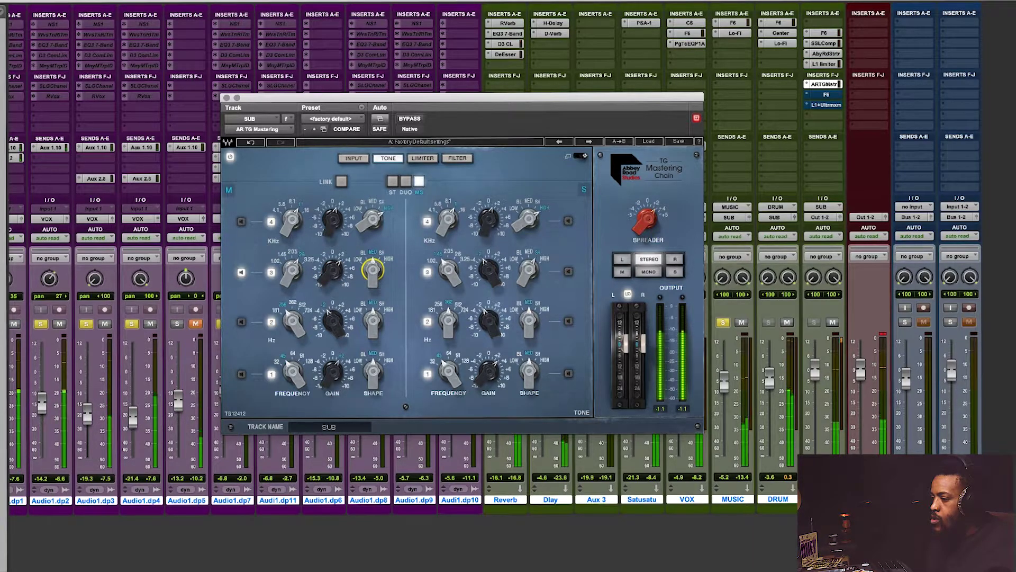
Audition mid band 4 in solo, and adjust the gains of side bands 1 and 2.
click(241, 221)
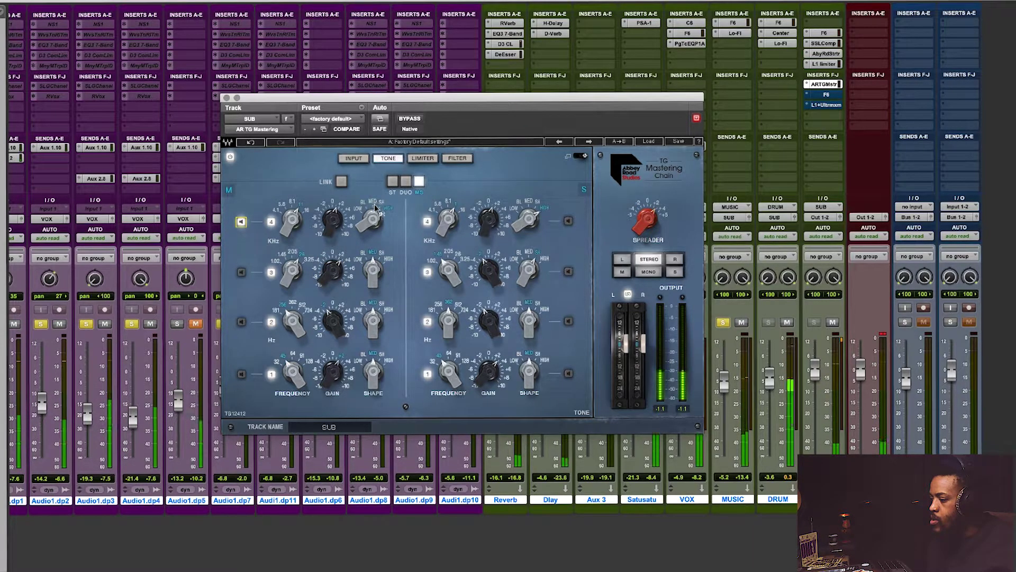
click(241, 221)
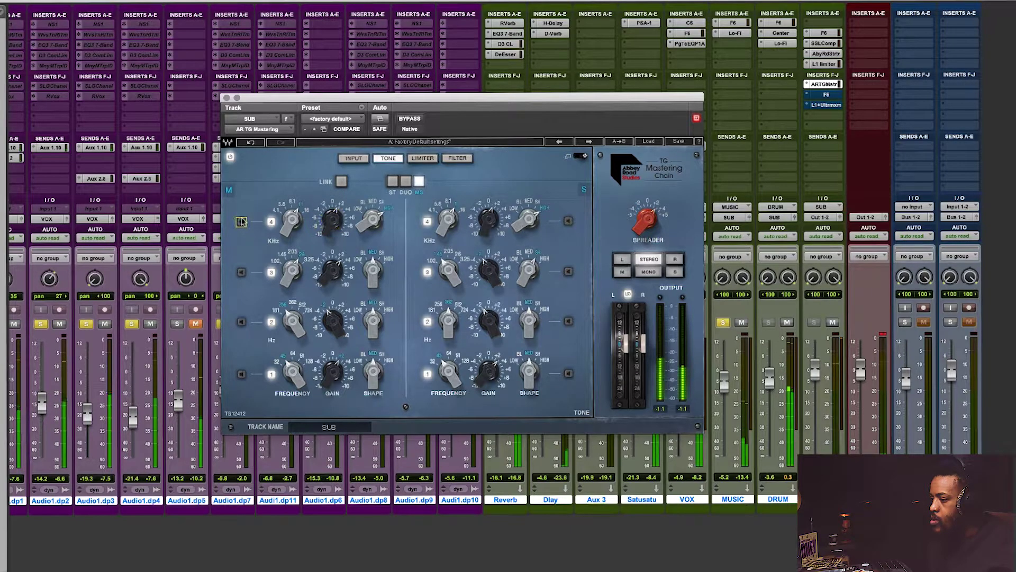
click(488, 372)
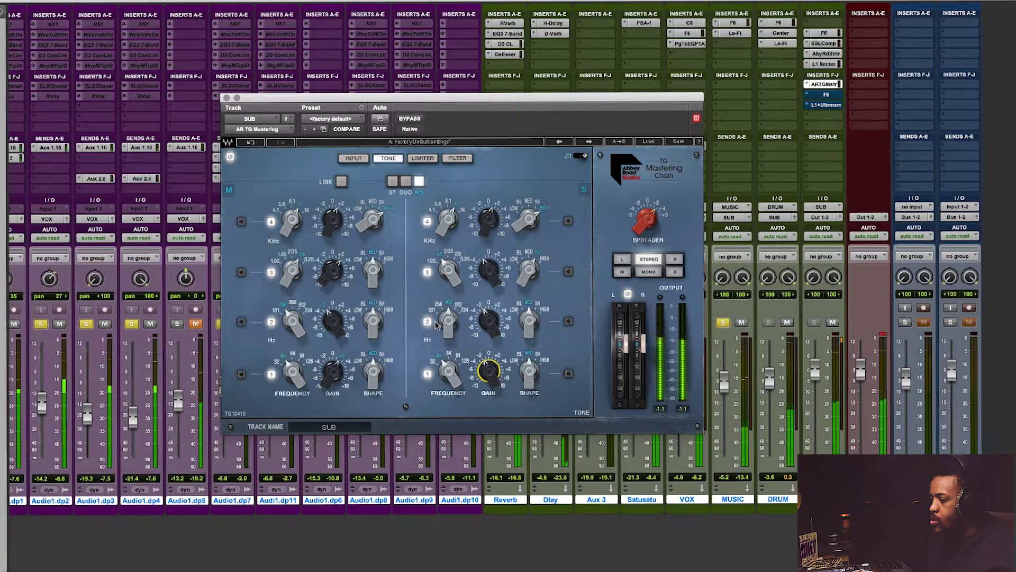
drag(494, 317, 495, 315)
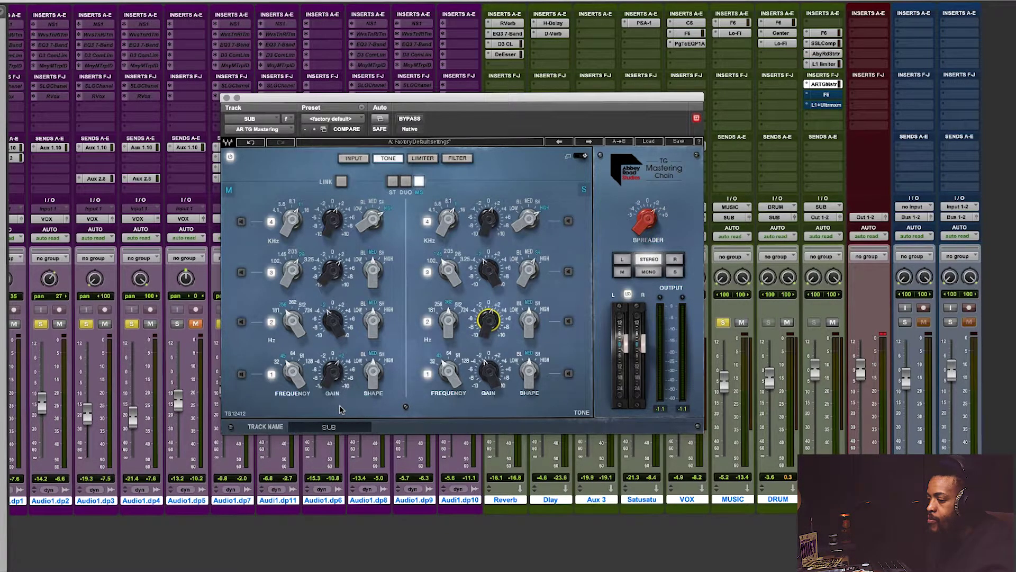
Audition mid band 3 in solo in the Tone module and adjust its gain.
click(241, 273)
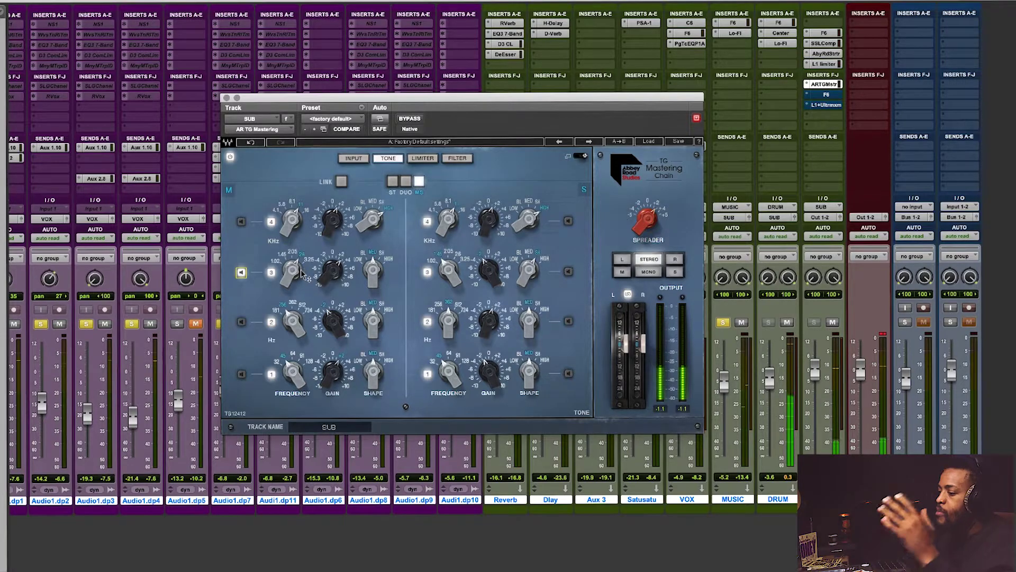
drag(332, 270, 332, 261)
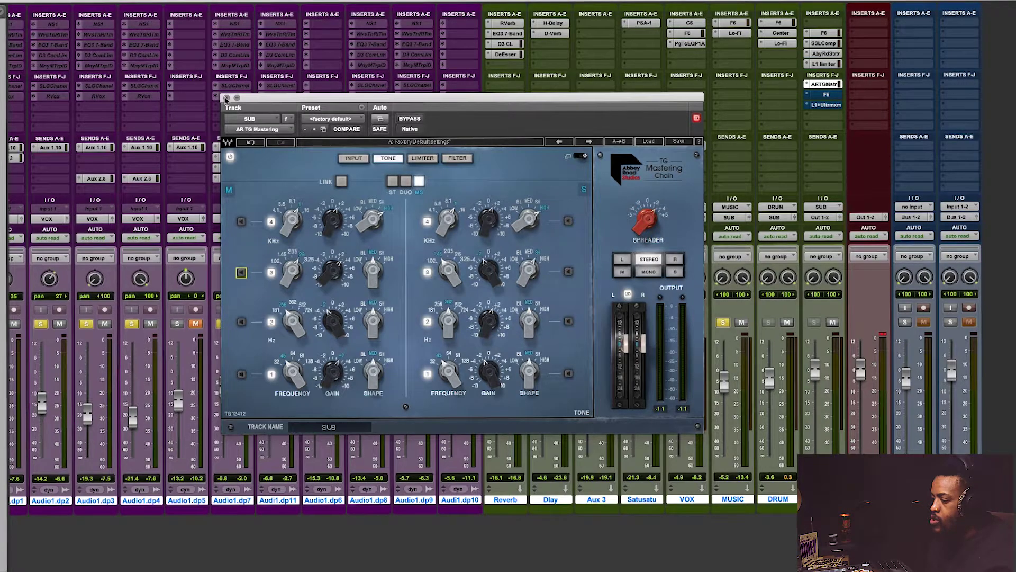
Examine the TG Mastering Chain's Limiter module during playback and look over its Filter module.
click(423, 159)
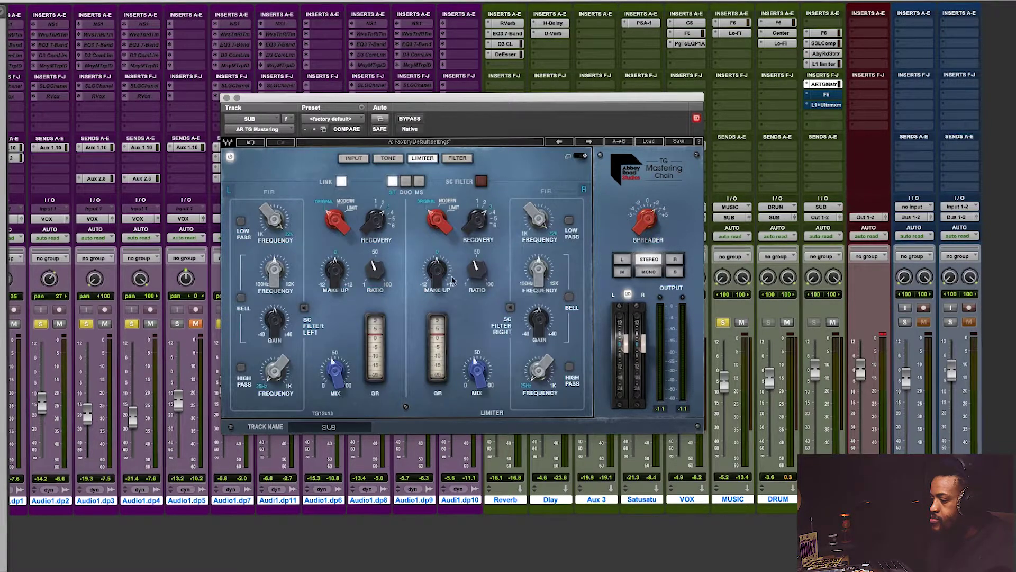
key(space)
drag(334, 359, 341, 371)
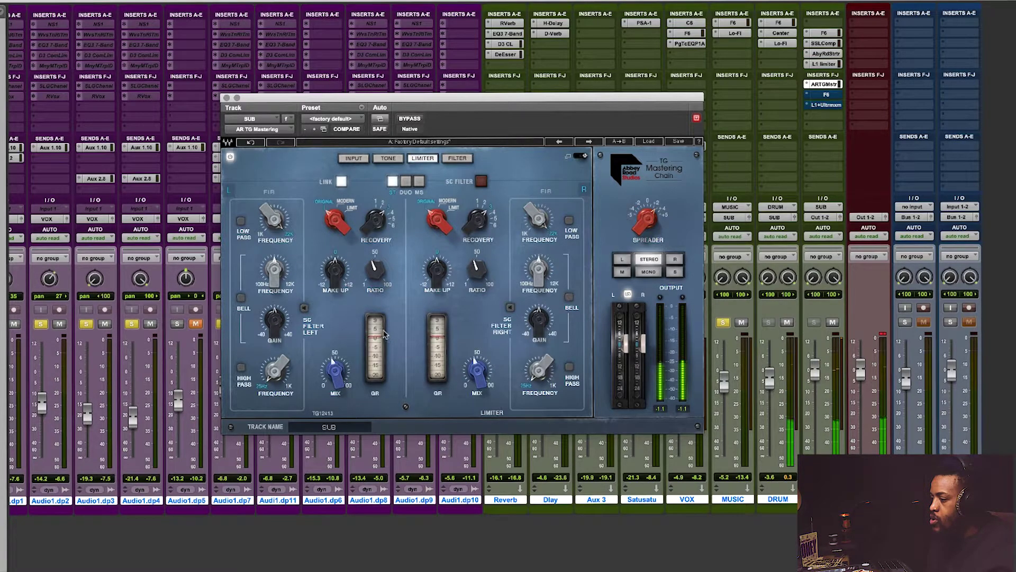
click(339, 221)
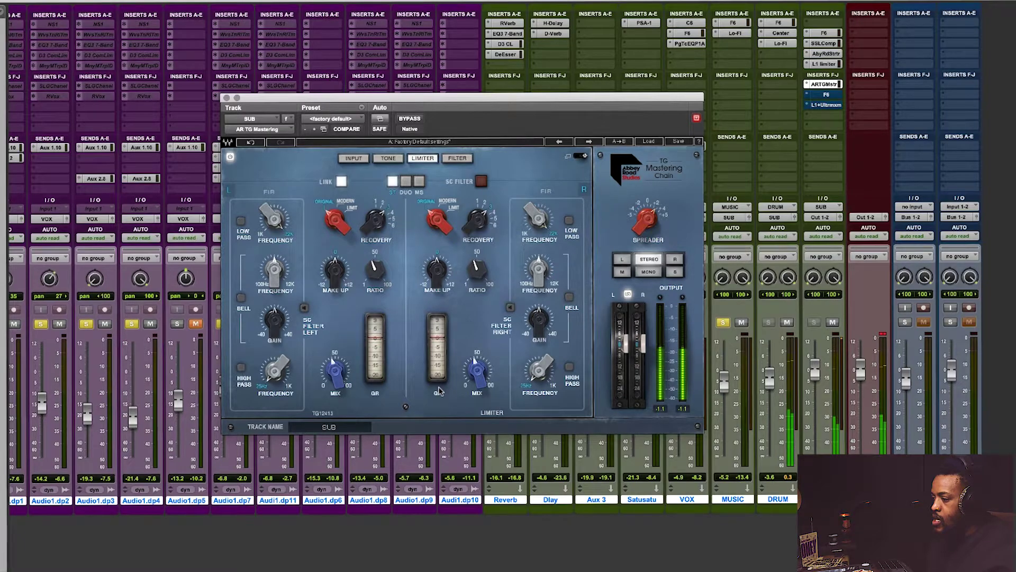
click(457, 157)
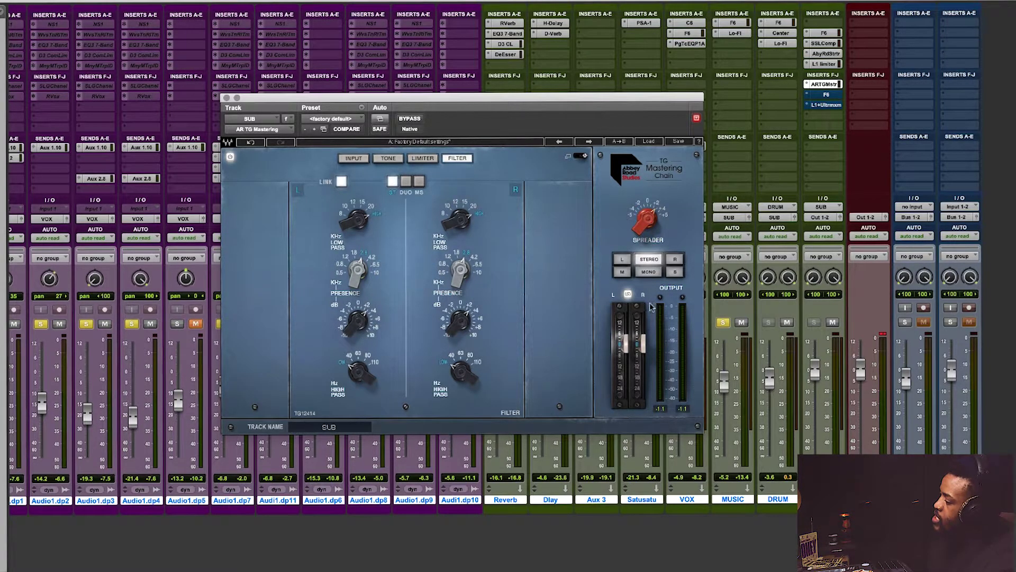
Close the TG Mastering Chain and take the SUB track's second F6 equalizer out of bypass.
click(226, 98)
click(826, 95)
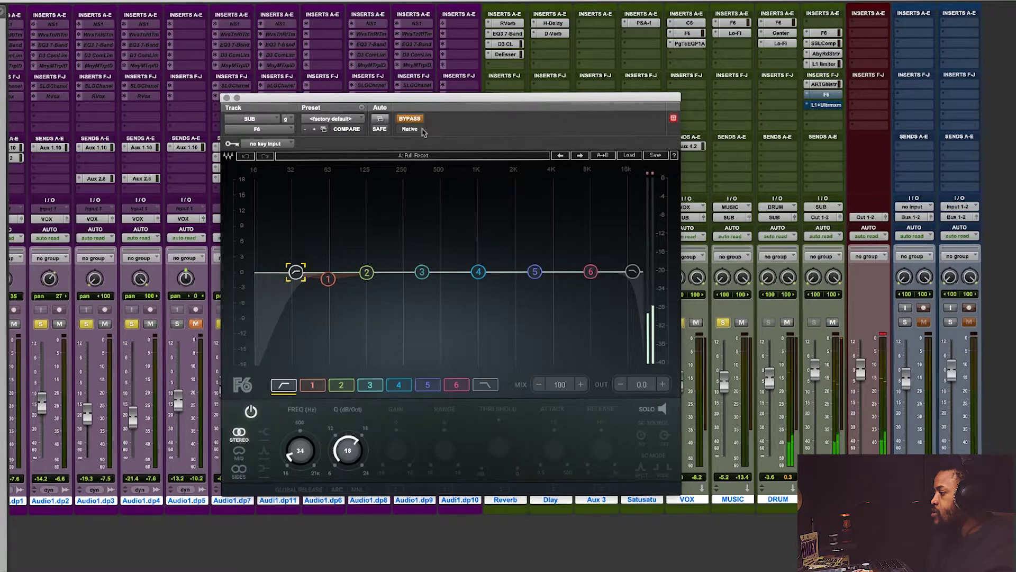
click(410, 118)
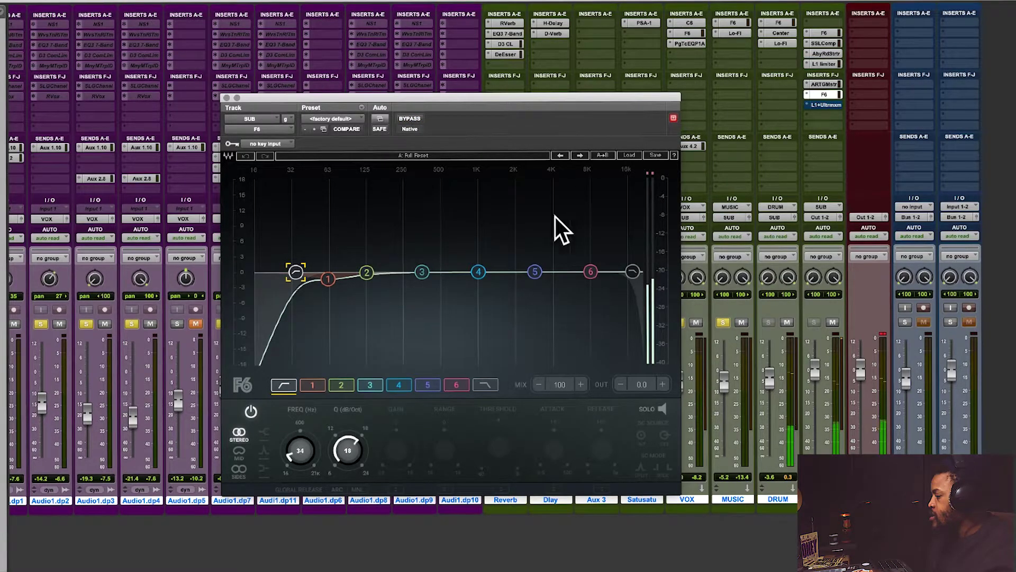
Insert the multichannel TR5 Metering plug-in on the Master 1 track.
click(867, 125)
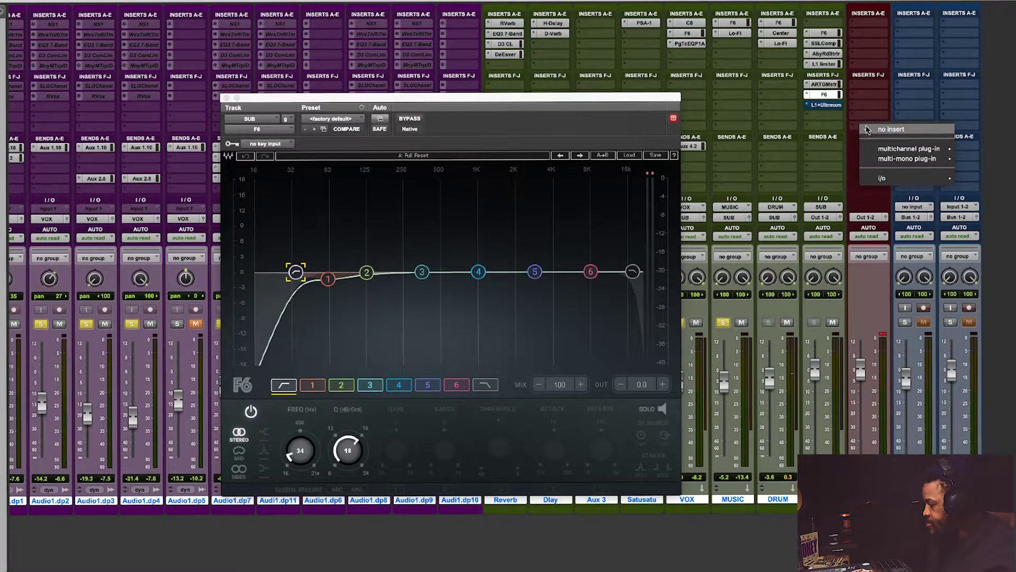
mouse_move(905, 149)
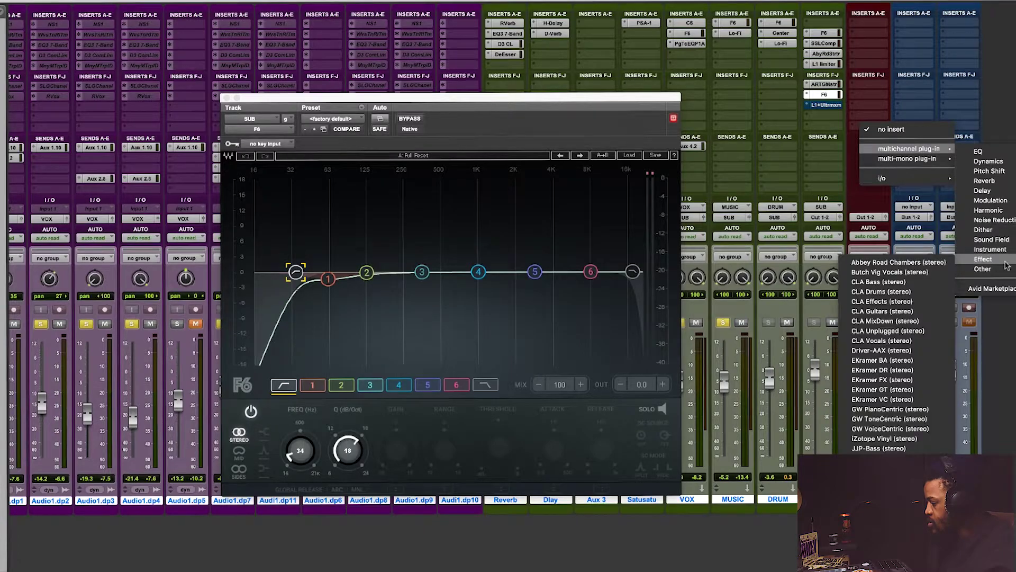
mouse_move(995, 273)
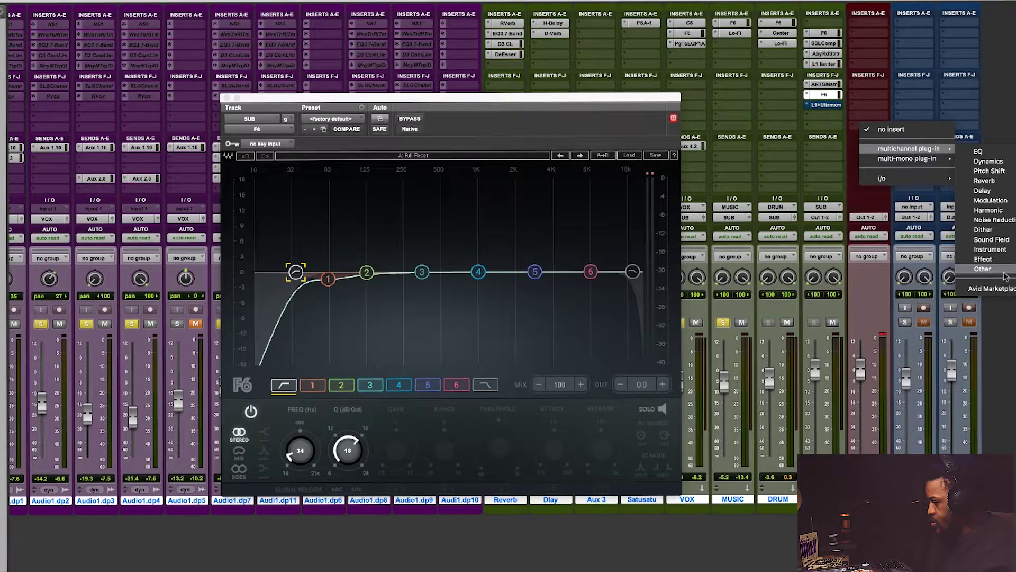
mouse_move(1011, 242)
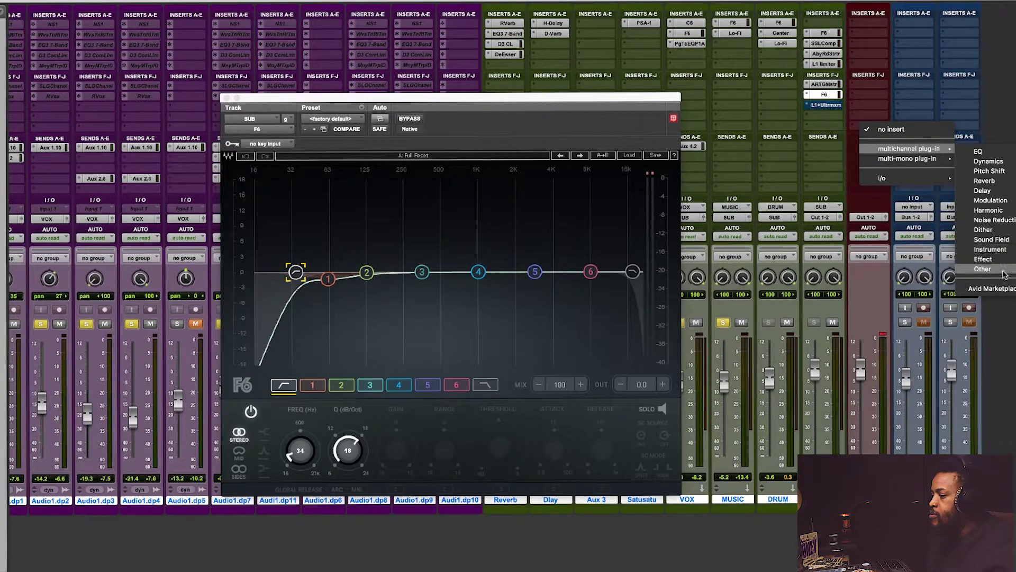
mouse_move(1004, 274)
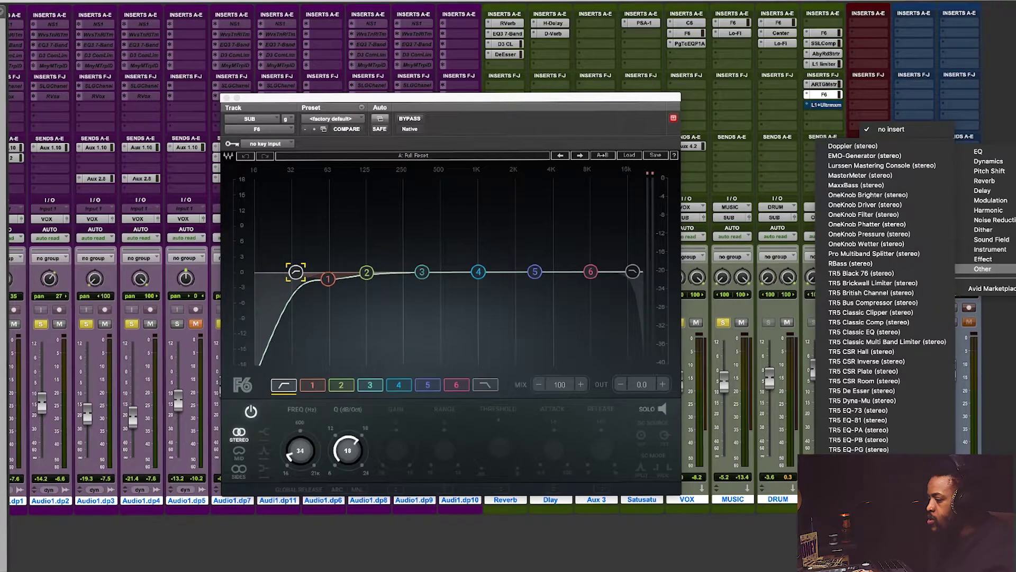
key(Escape)
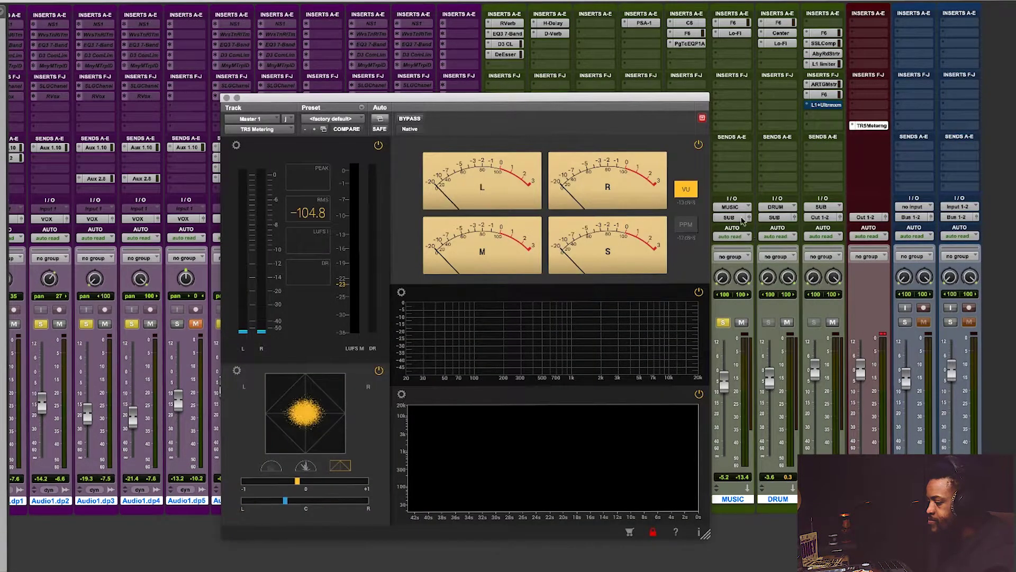
Play the song from about bar 16 and move the metering window clear of the SUB and master inserts.
drag(592, 99, 720, 99)
key(space)
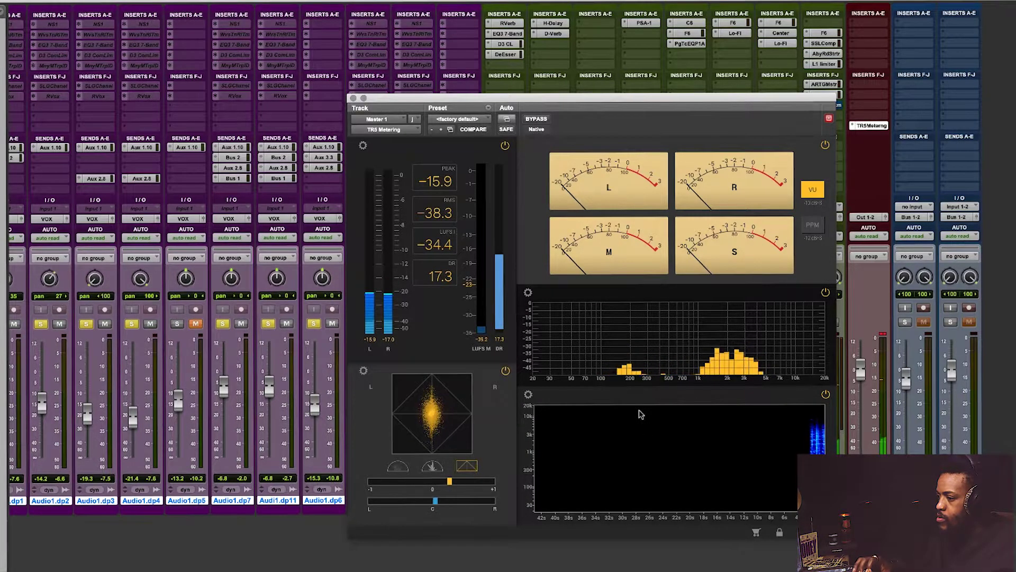
key(super+equal)
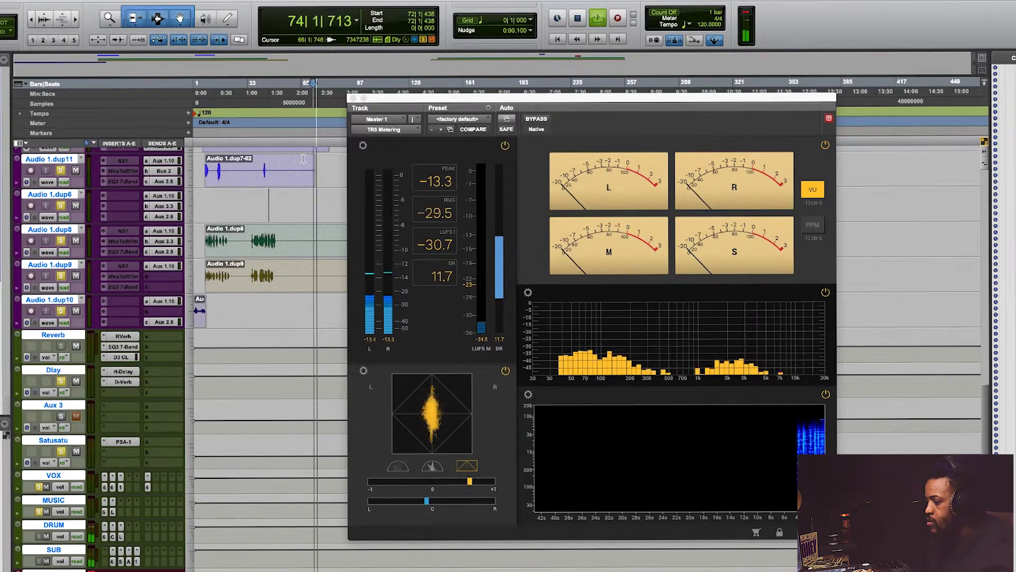
click(220, 148)
key(space)
key(space)
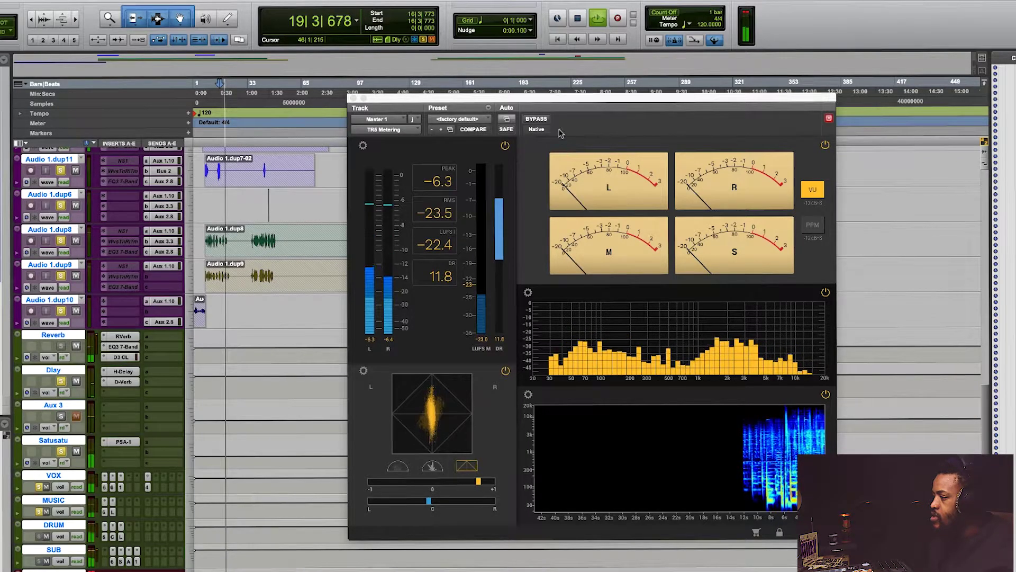
key(super+equal)
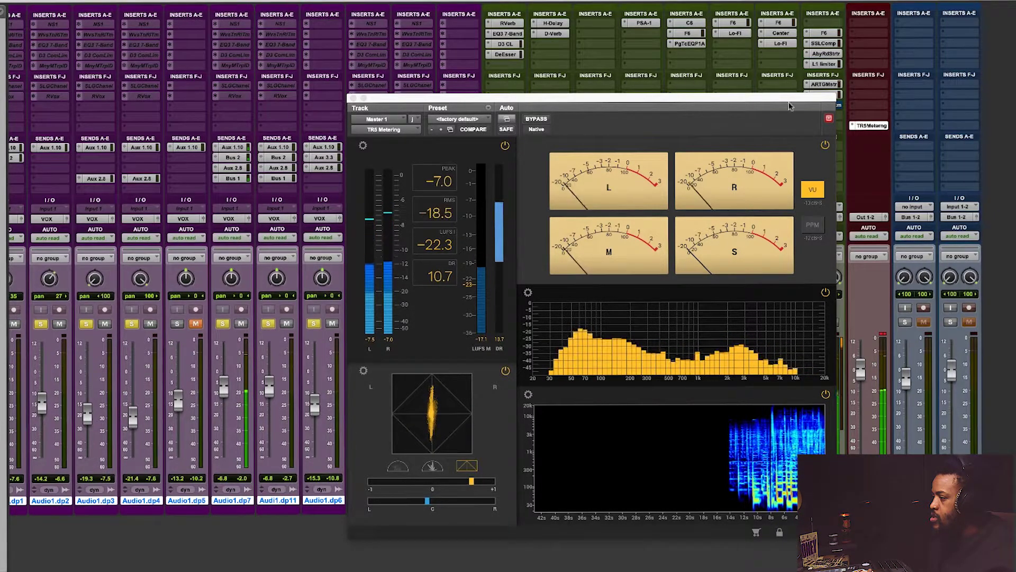
drag(788, 99, 521, 45)
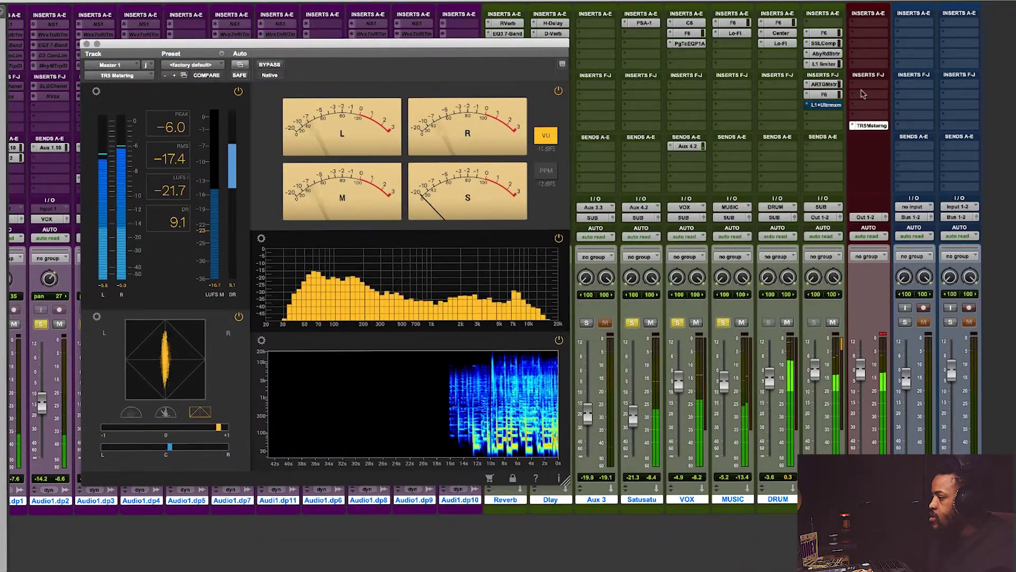
Bring up the SUB track's L1 Ultramaximizer and then its F6, and arrange the F6 beside the metering window.
click(827, 105)
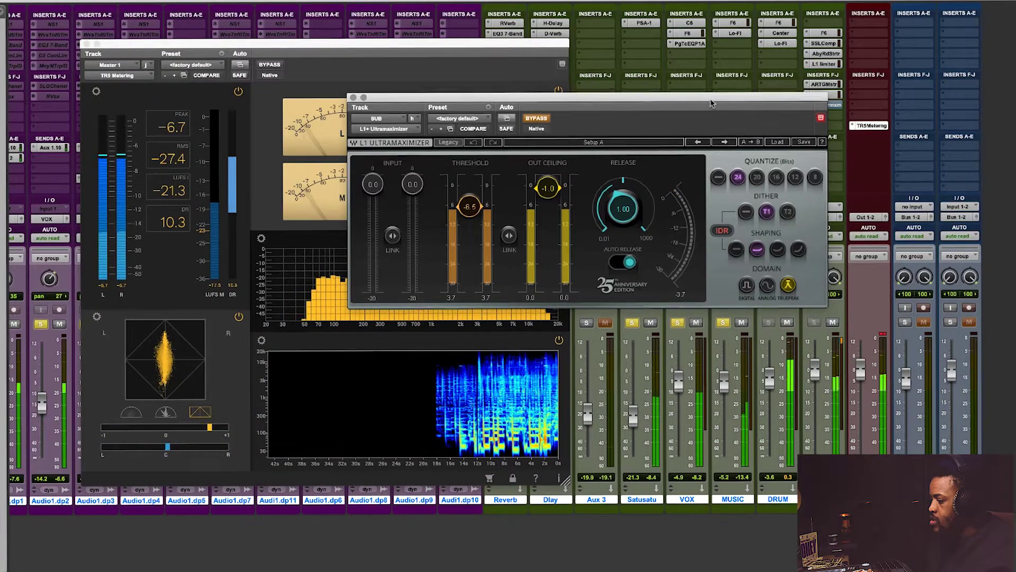
drag(699, 103, 997, 461)
click(824, 96)
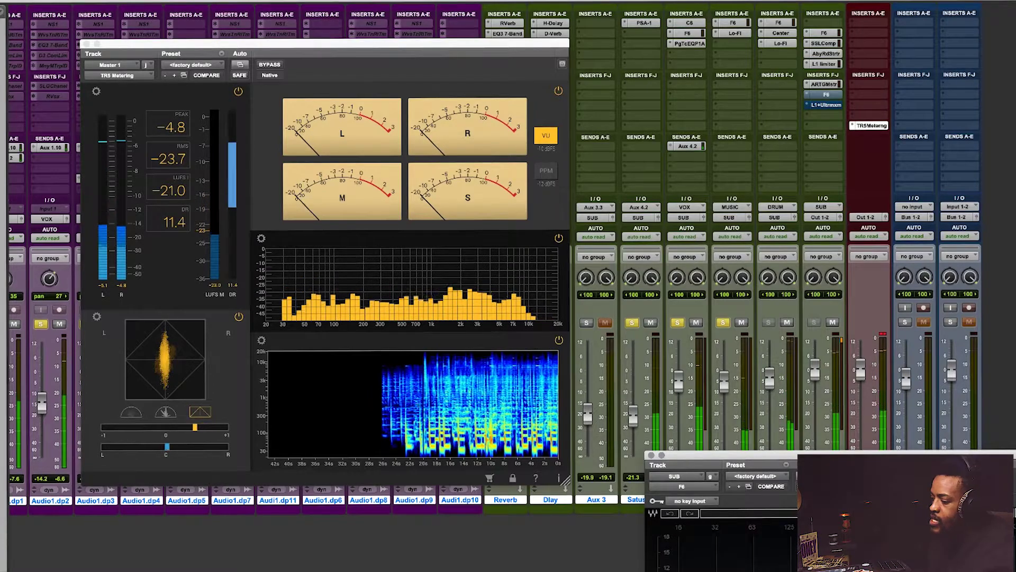
click(834, 476)
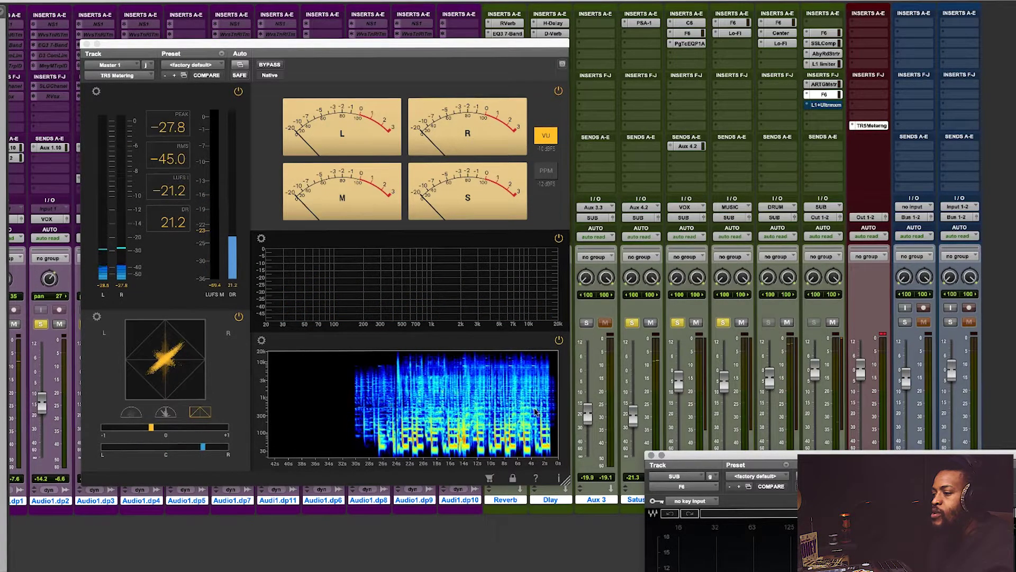
drag(757, 454, 683, 152)
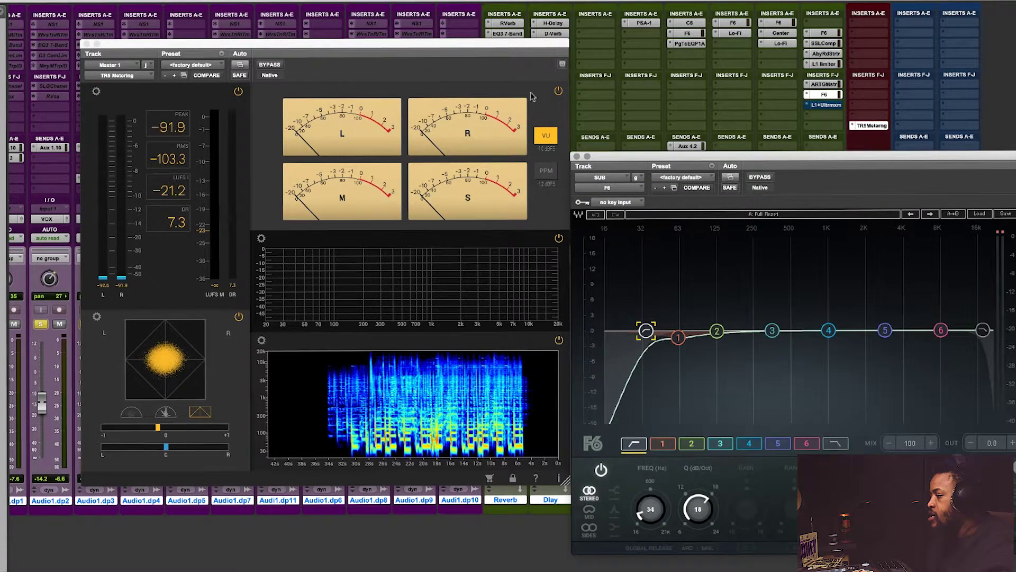
drag(192, 45, 92, 56)
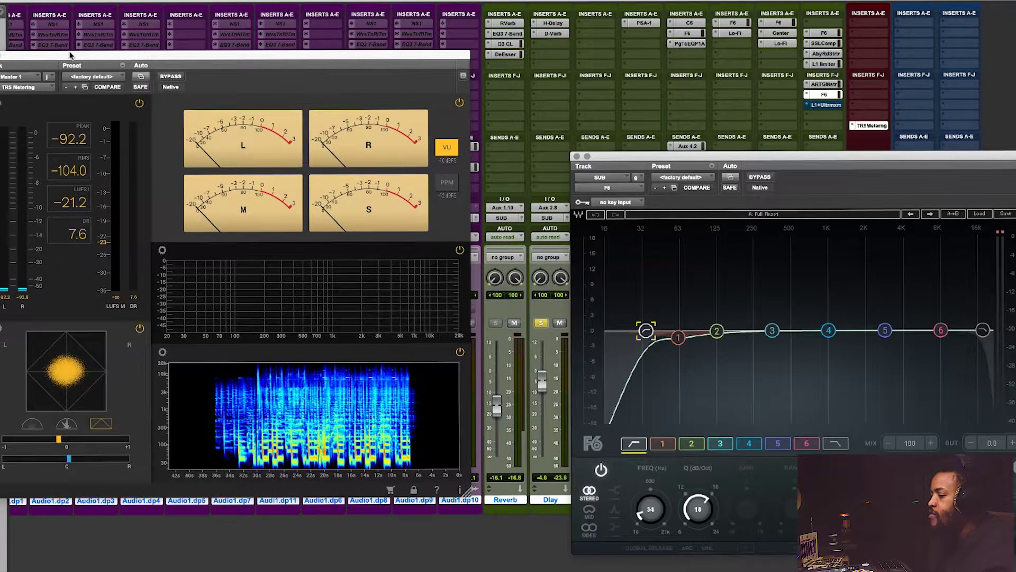
Activate the SUB track's L1 Ultramaximizer during playback and set its threshold to -10.6.
click(872, 125)
drag(850, 157, 550, 170)
click(829, 105)
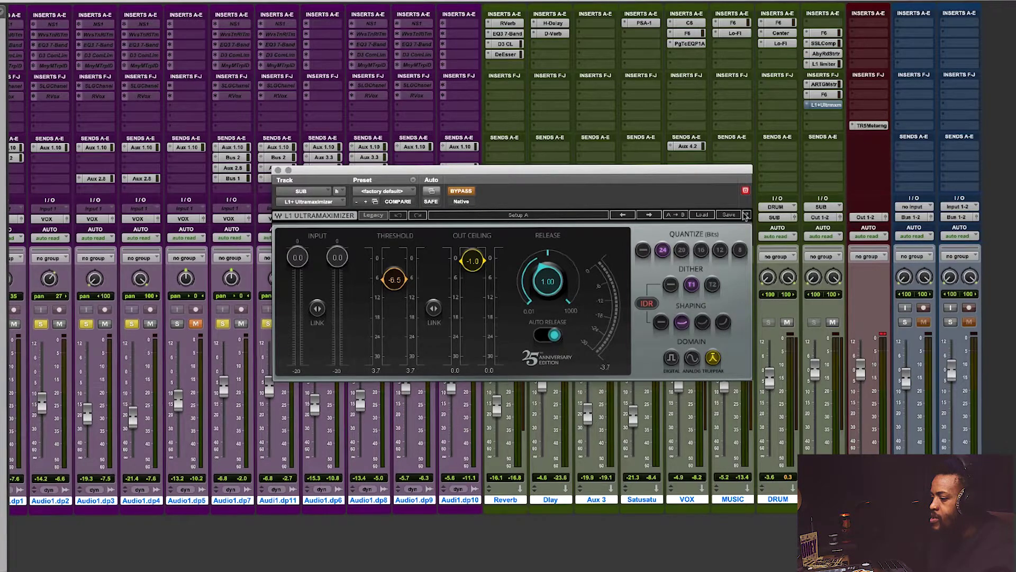
key(space)
click(463, 192)
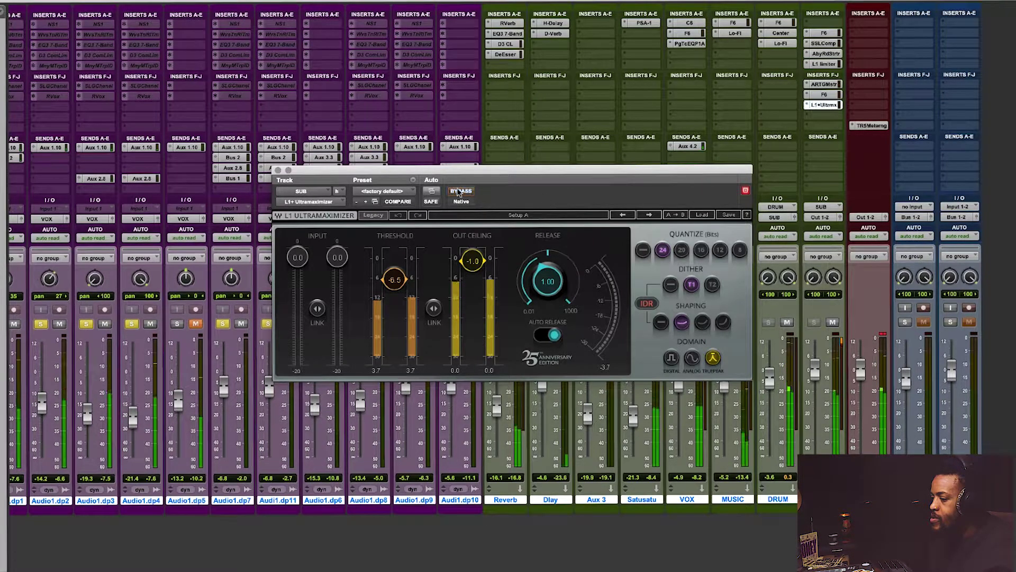
drag(395, 279, 395, 293)
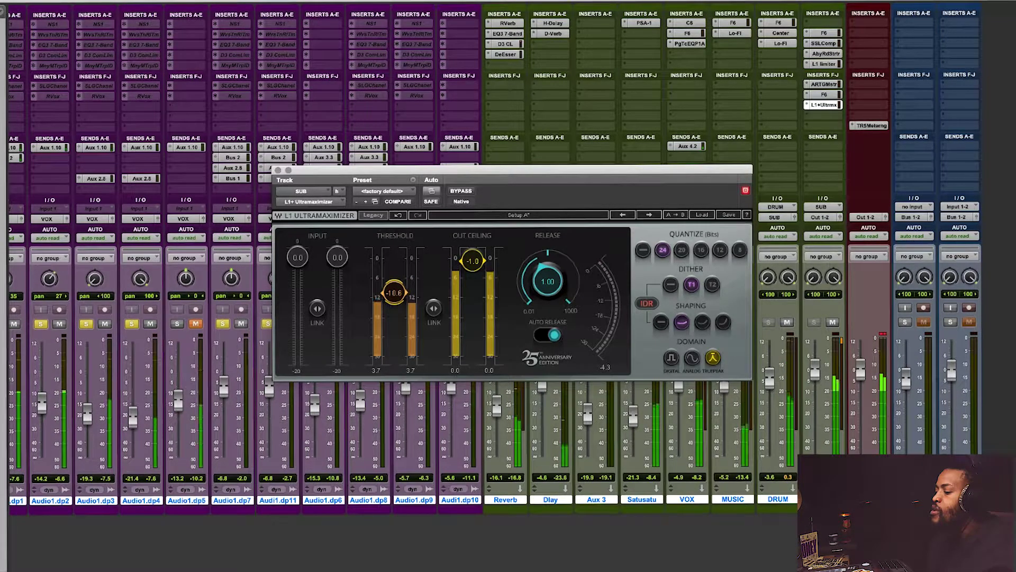
Reopen the master's TR5 Metering, move it clear of the inserts and bring the SUB track's L1 Ultramaximizer back up.
click(877, 126)
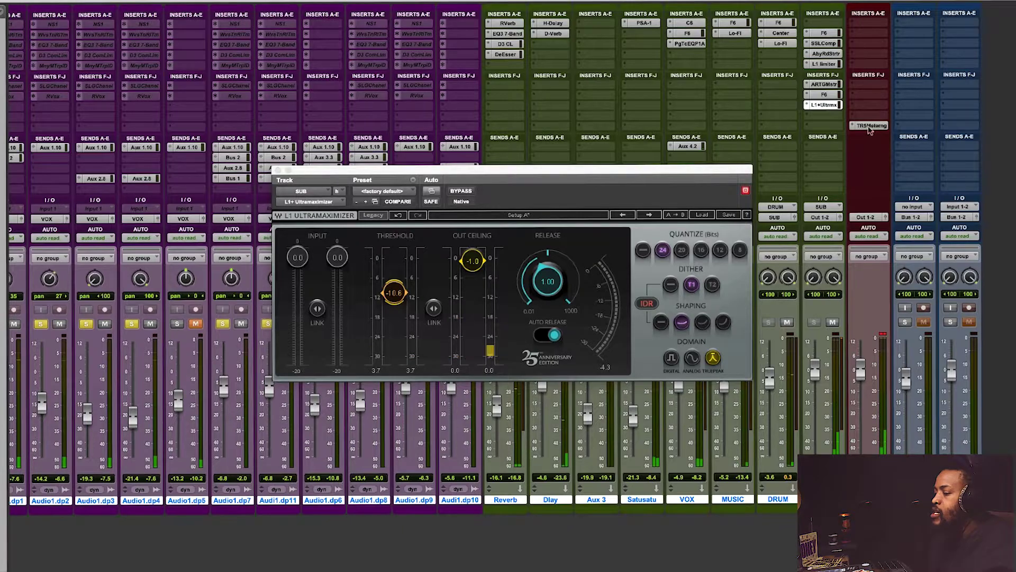
drag(377, 170, 151, 40)
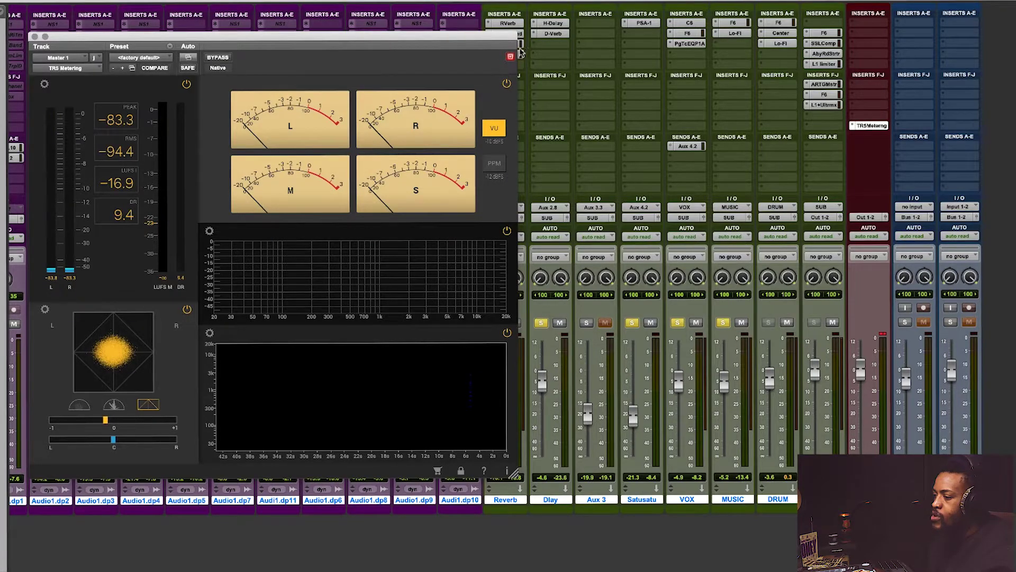
click(827, 106)
Play the song and fine-tune the L1 Ultramaximizer's threshold to -11.0.
key(space)
drag(151, 159, 151, 165)
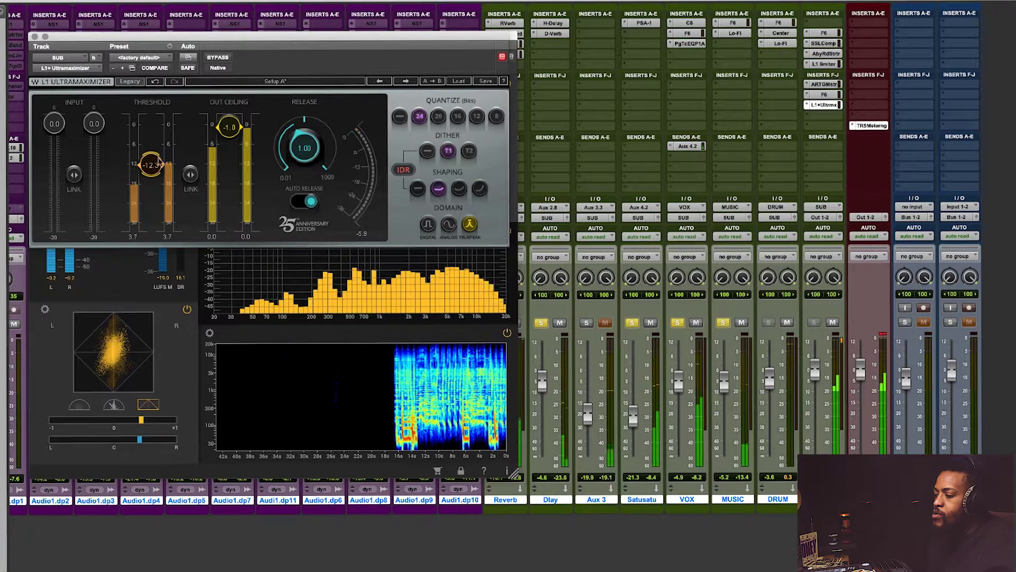
drag(151, 165, 151, 164)
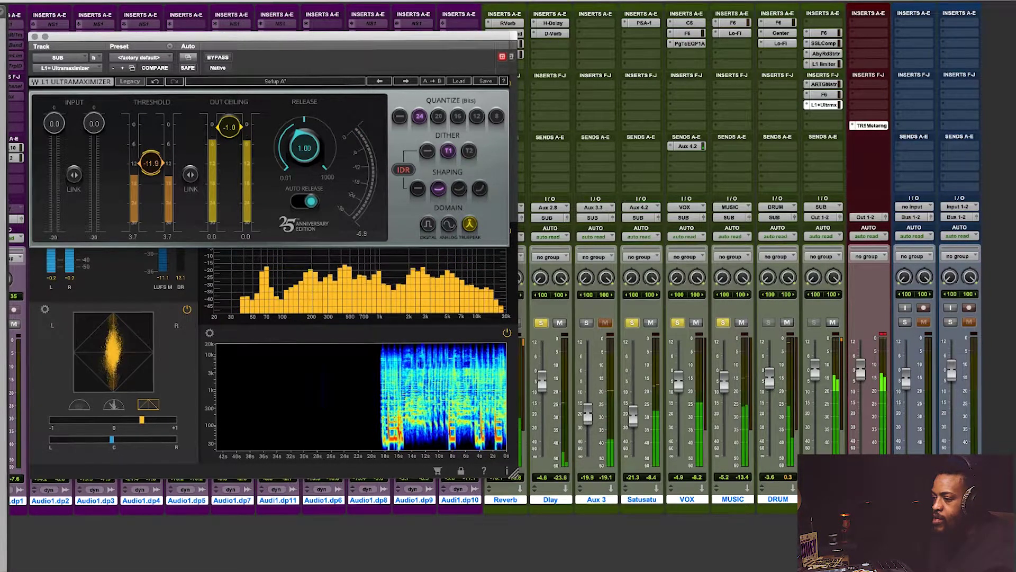
Place the L1 Ultramaximizer beside the metering window and lower its threshold to about -17.2 while watching the loudness.
drag(132, 37, 571, 47)
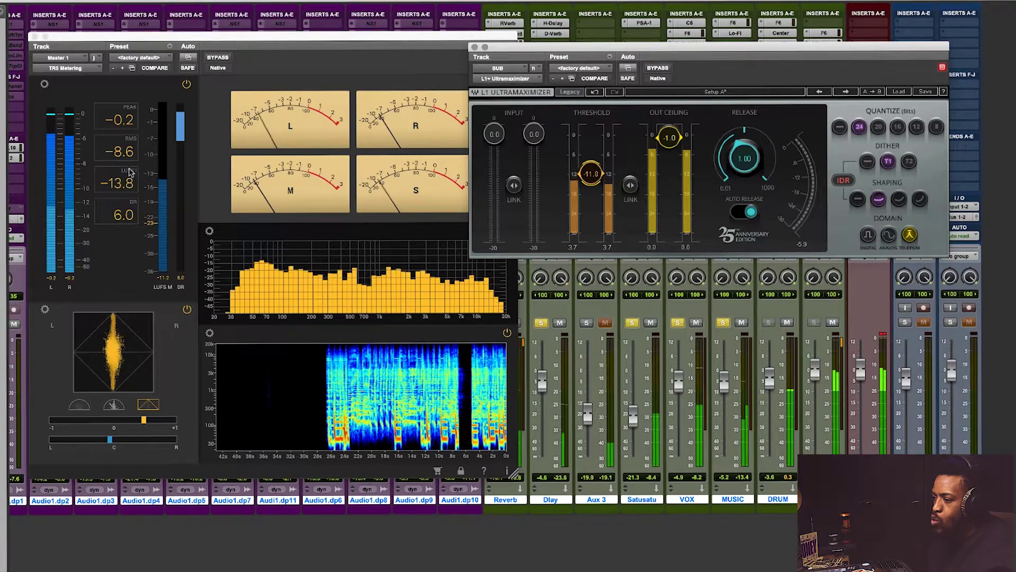
click(266, 218)
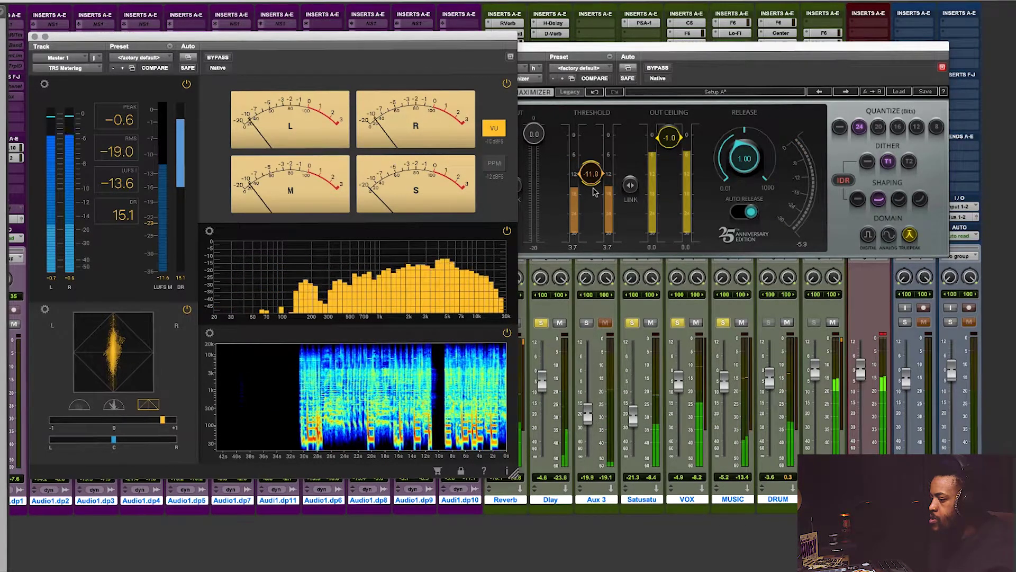
drag(591, 174, 592, 175)
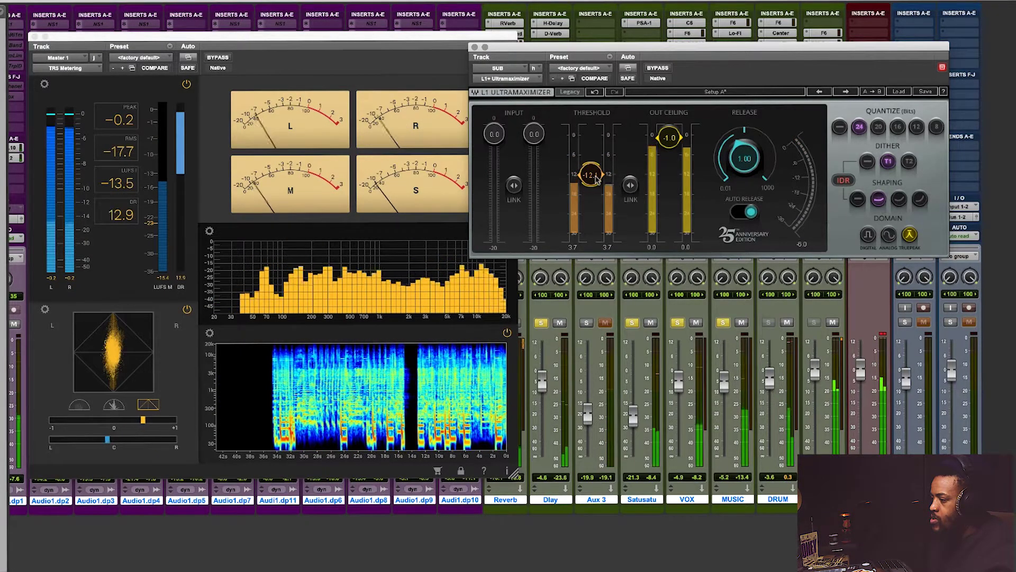
drag(597, 179, 597, 194)
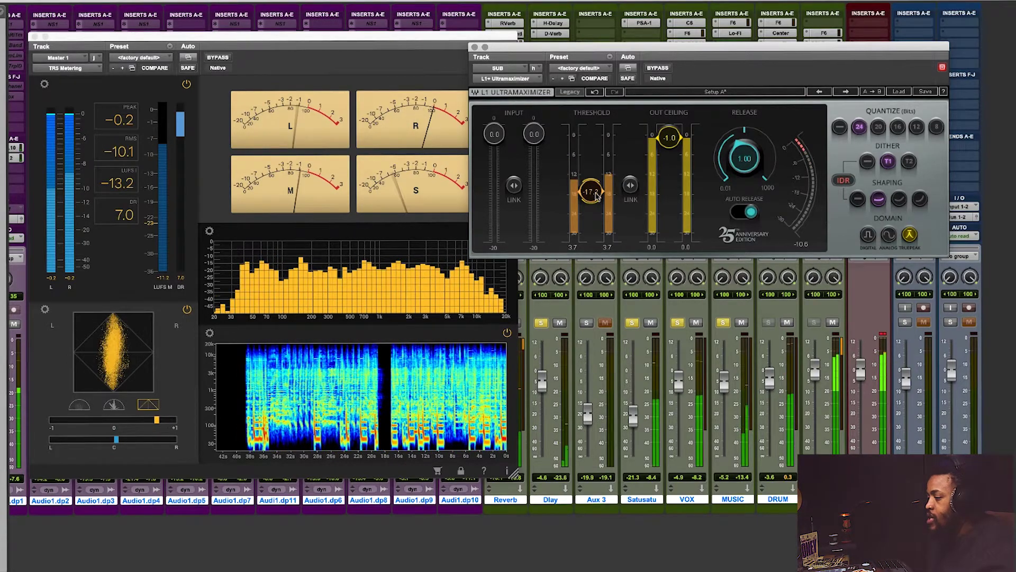
Stop the song, raise the L1 Ultramaximizer's threshold, and fine-tune it to -12.3 during playback while watching the loudness meter.
key(space)
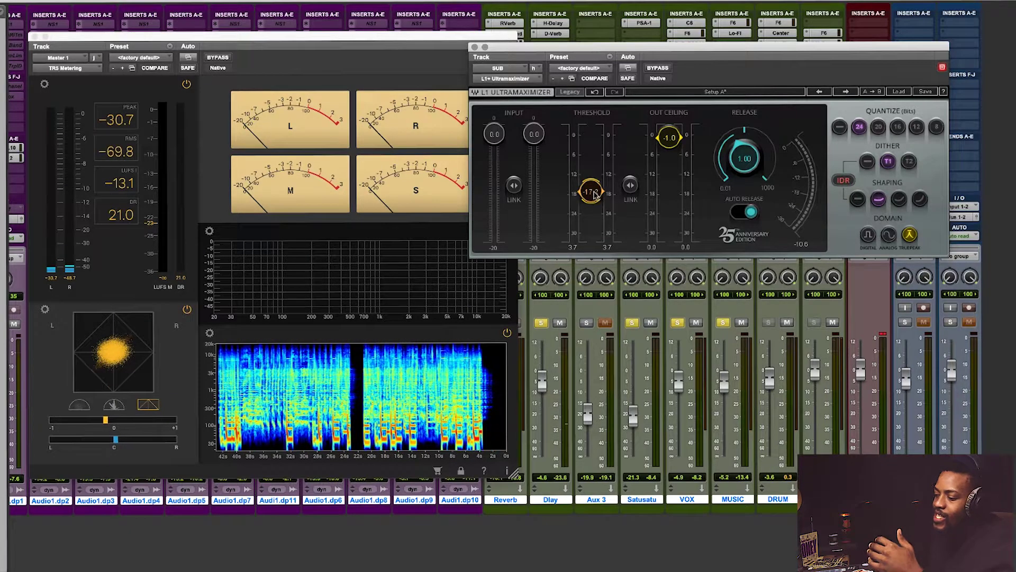
drag(591, 183, 590, 158)
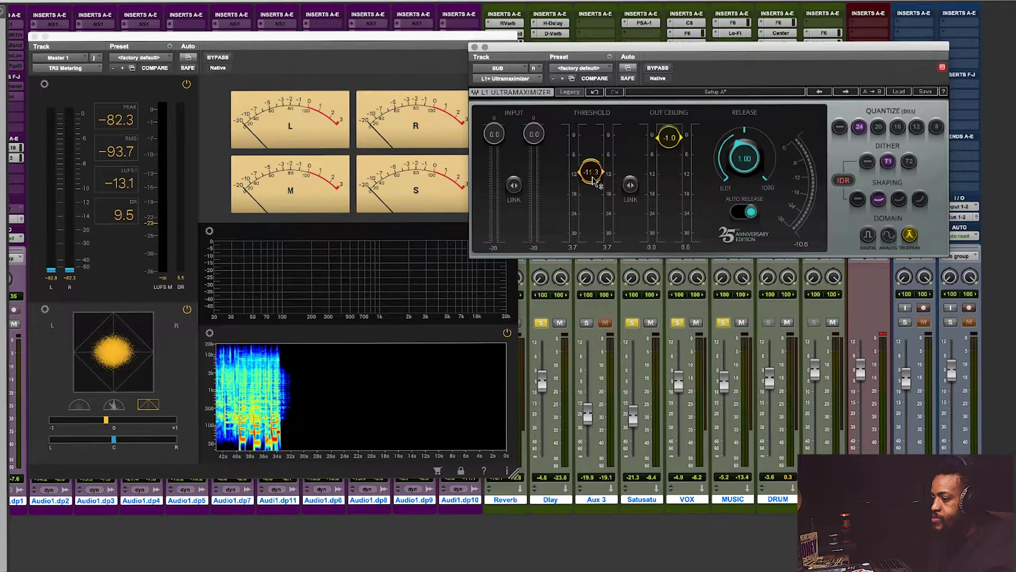
key(space)
drag(592, 178, 592, 179)
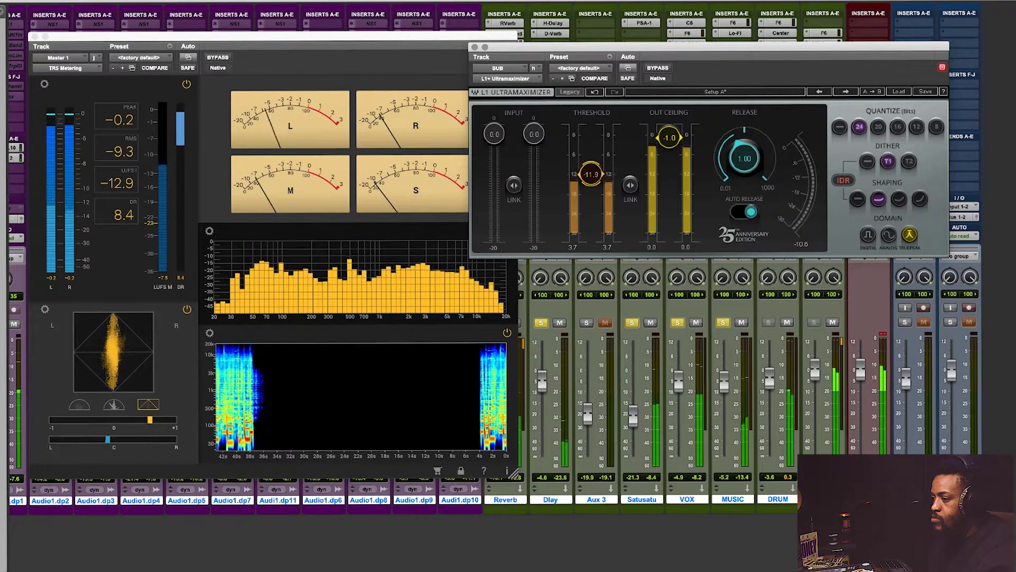
drag(593, 179, 593, 181)
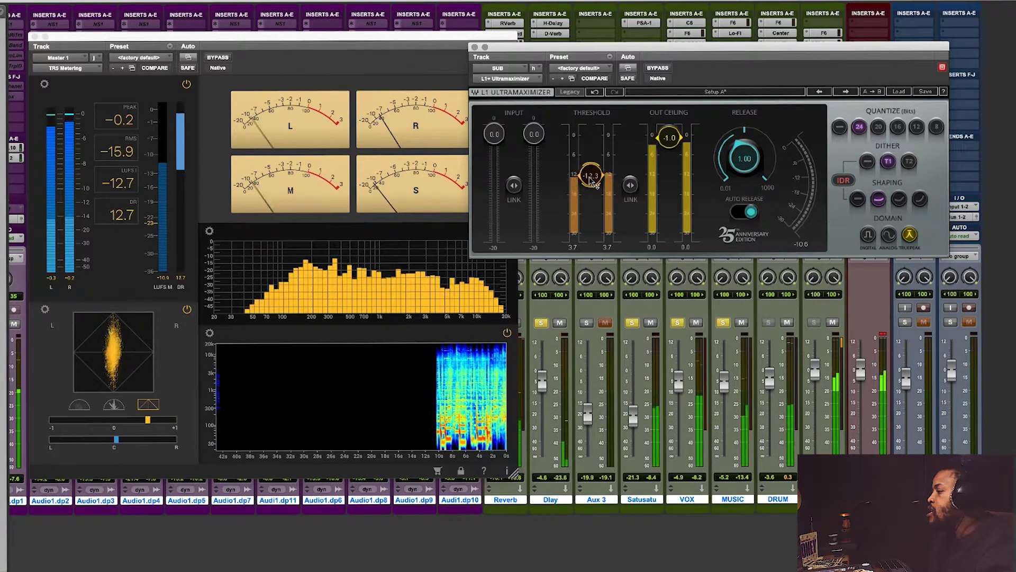
Close the metering and L1 Ultramaximizer windows and switch the SUB track's bypassed inserts back on during playback to compare the sound.
click(34, 37)
click(474, 47)
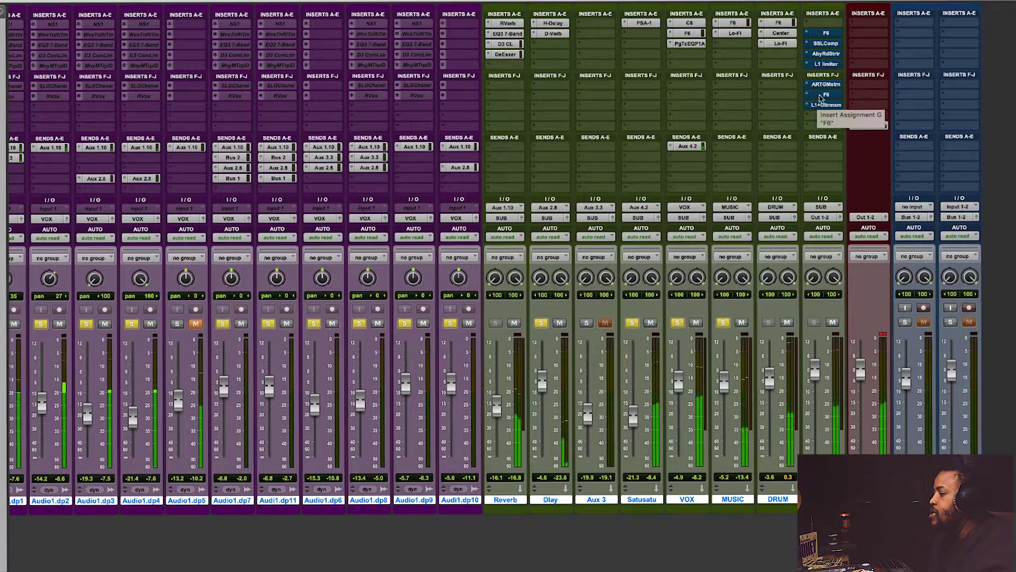
click(828, 19)
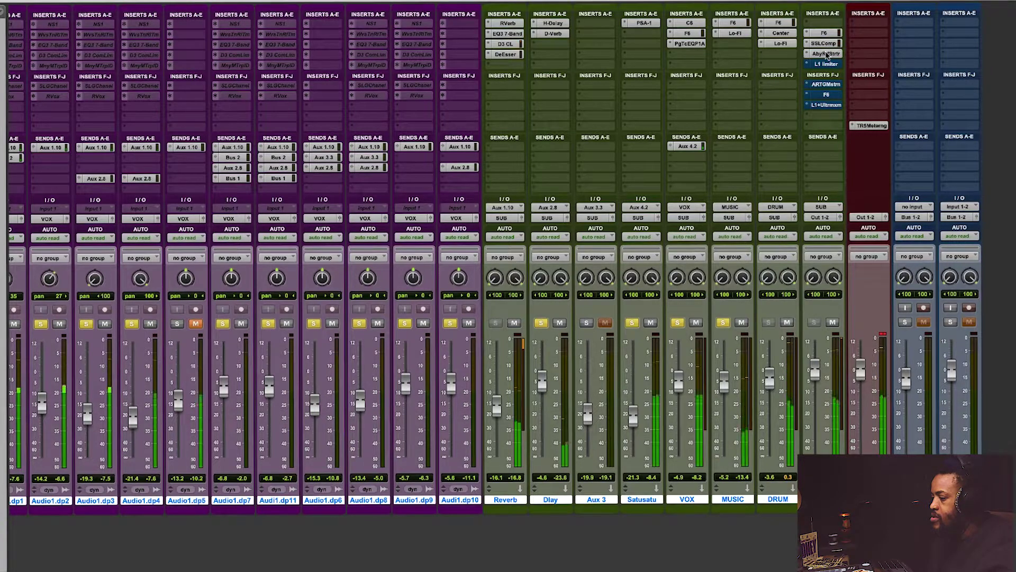
click(826, 75)
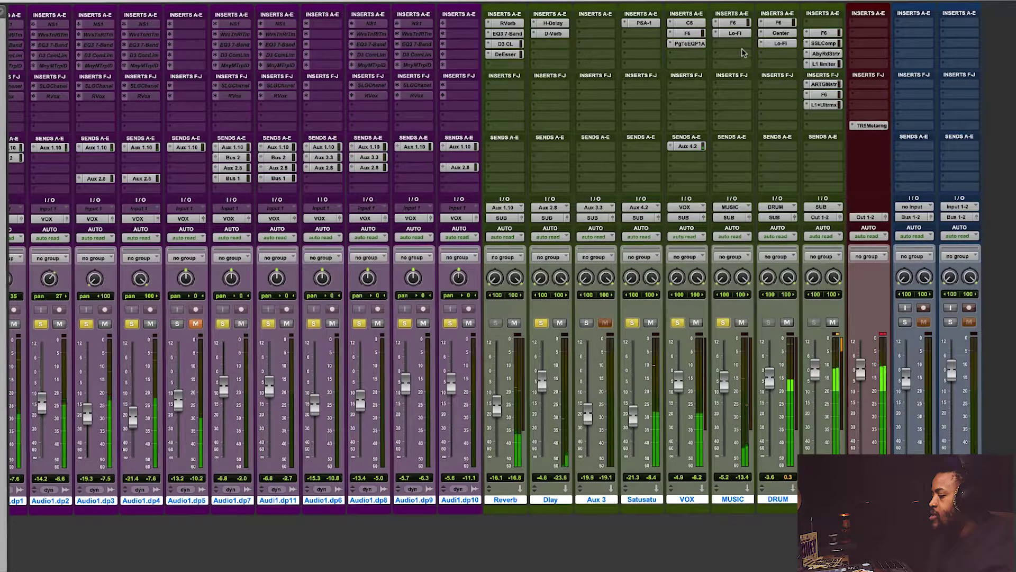